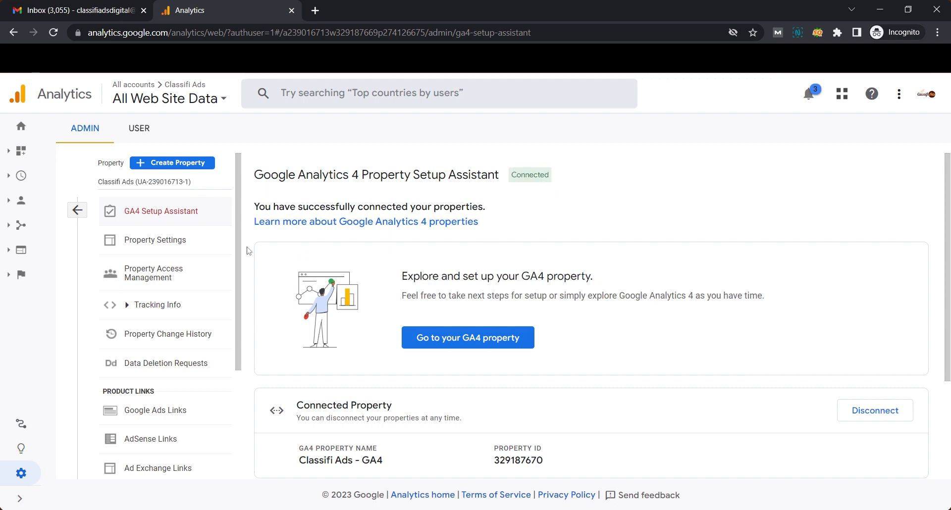
# - Return to the Admin overview and switch to the Classifi Ads - GA4 property
pyautogui.click(78, 211)
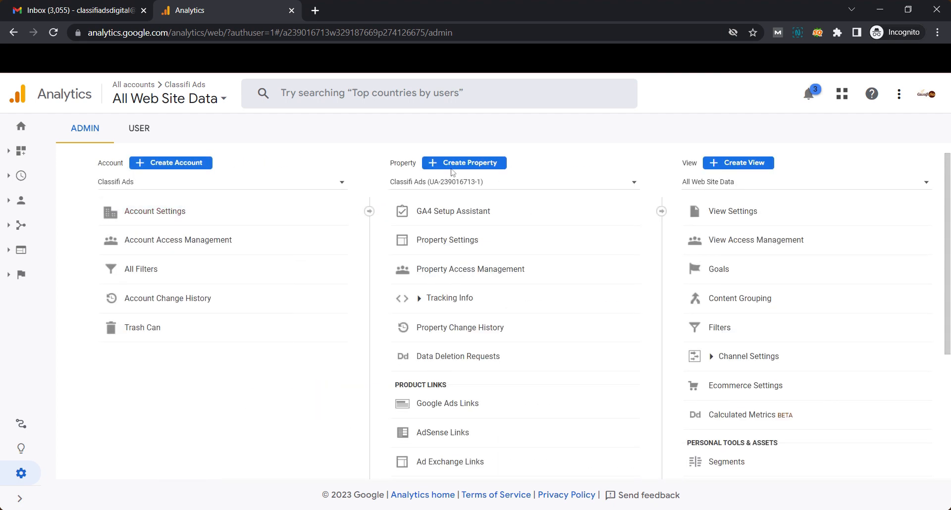
pyautogui.click(493, 190)
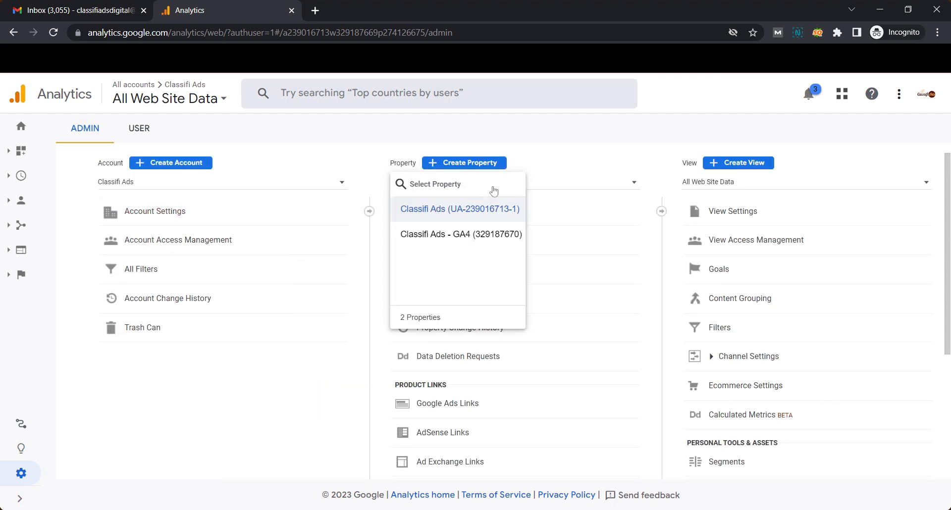
pyautogui.click(458, 235)
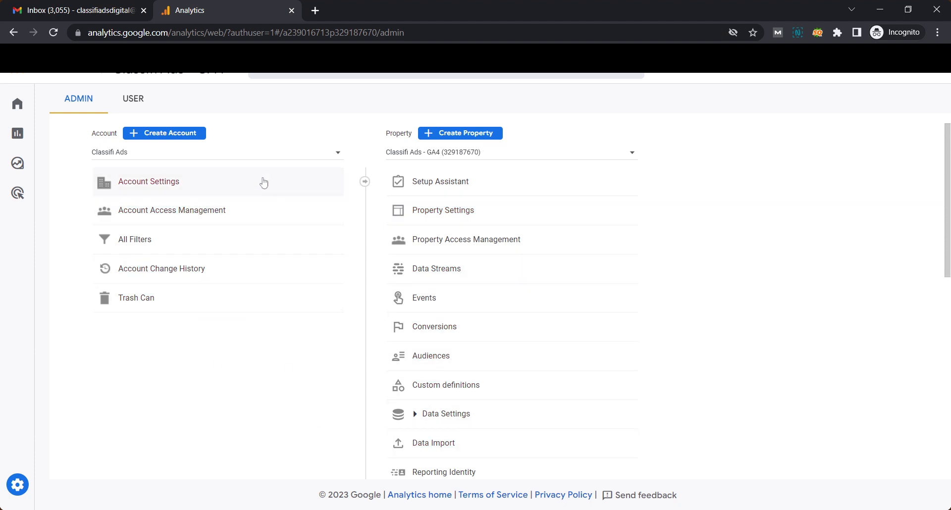
pyautogui.click(498, 155)
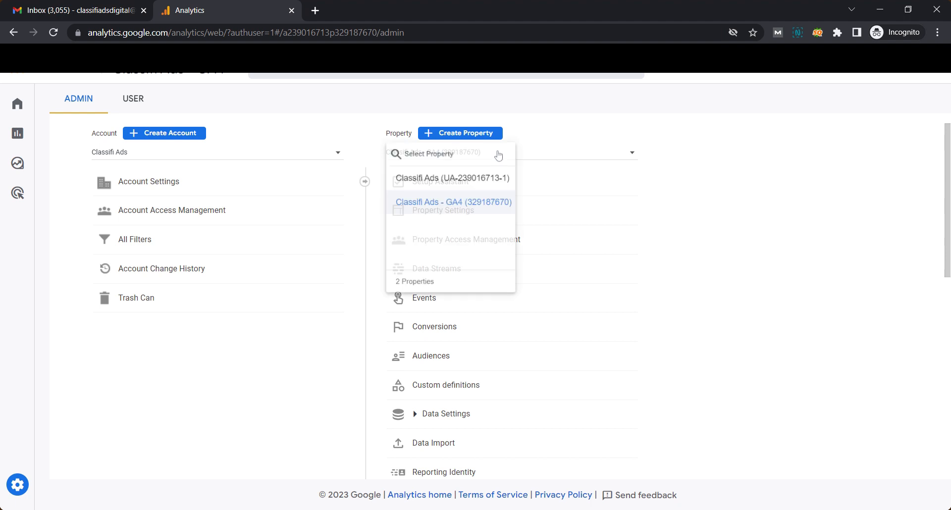
pyautogui.click(484, 185)
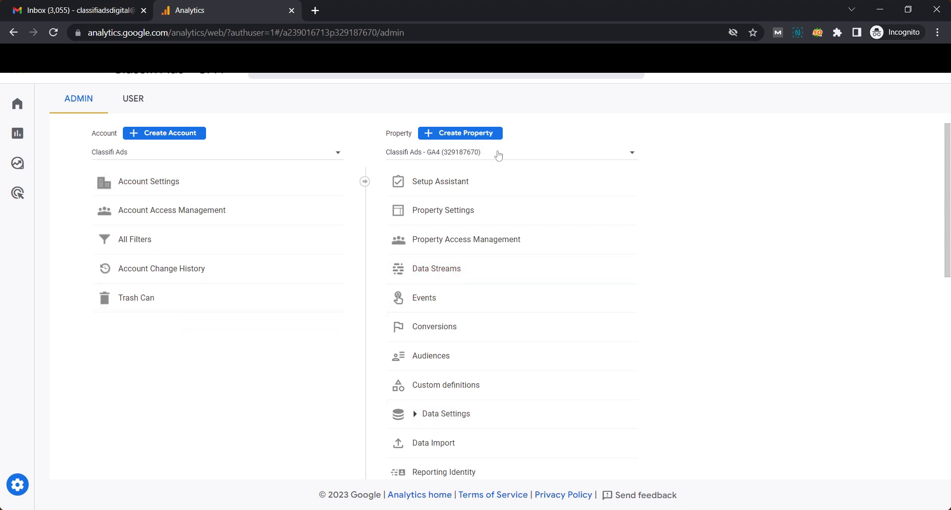
pyautogui.click(498, 156)
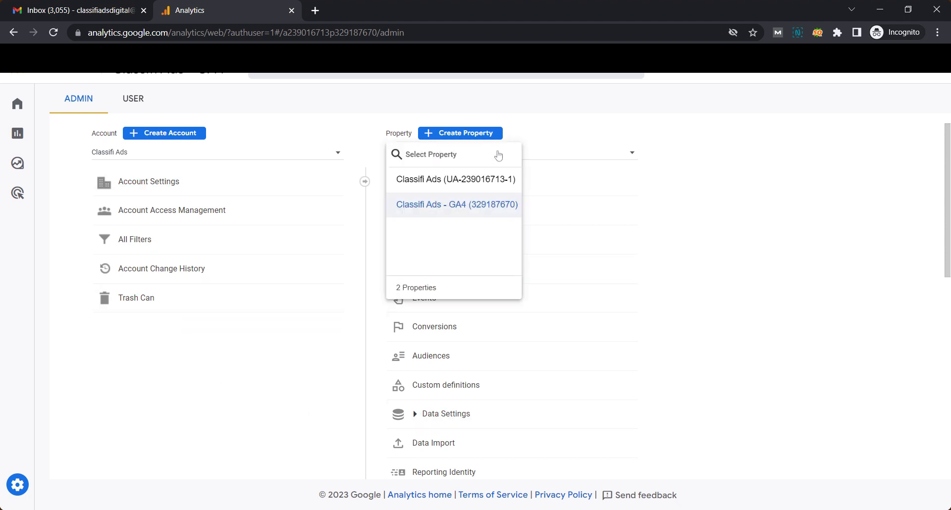
pyautogui.click(484, 180)
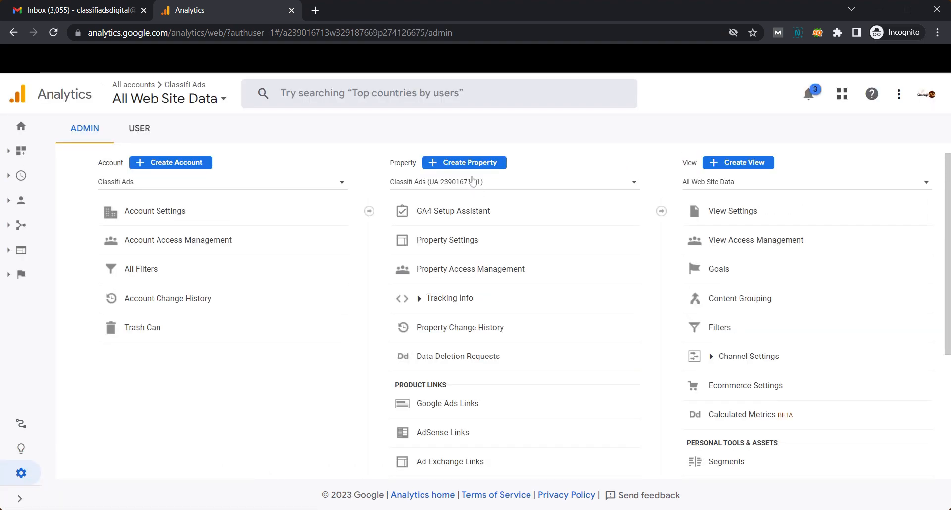
pyautogui.click(477, 165)
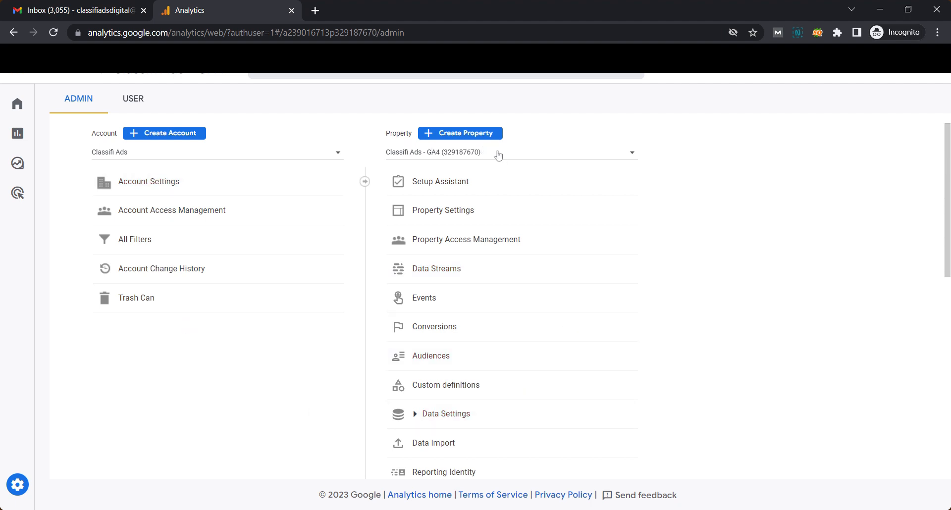
pyautogui.click(498, 154)
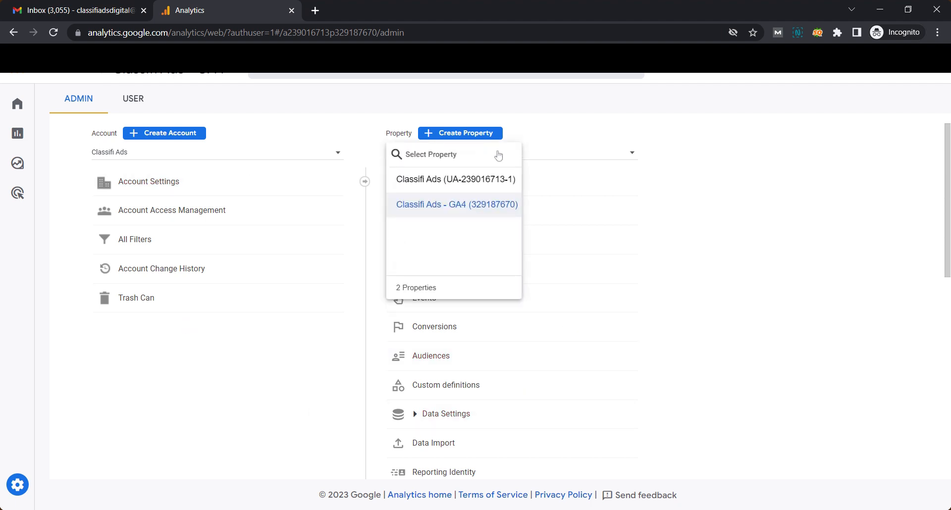
pyautogui.click(484, 181)
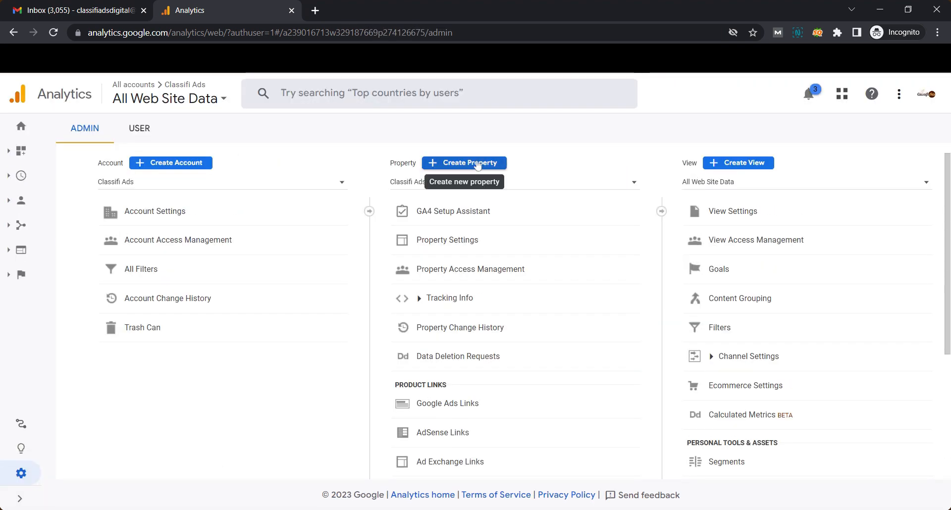
# - Name the new property Demo Website with US time zone and dollar currency, then reach Business details
pyautogui.click(478, 165)
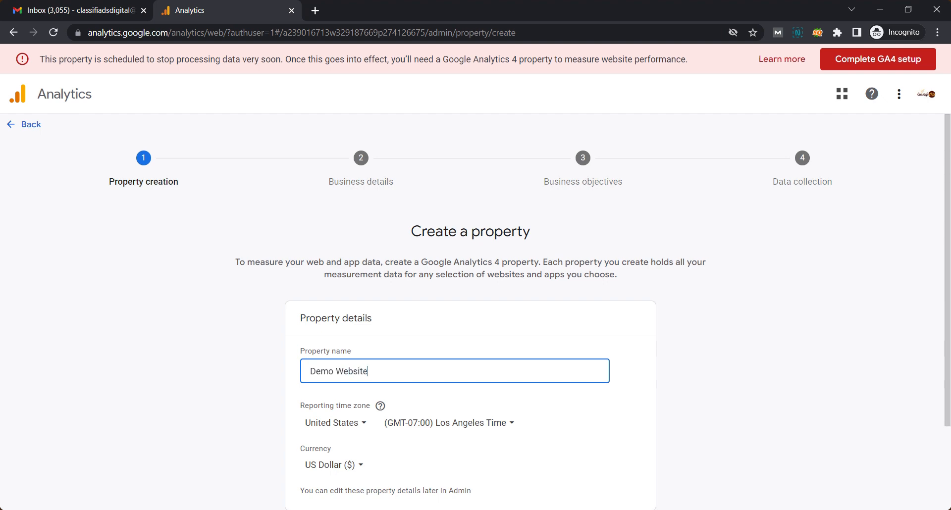
pyautogui.scroll(-2, 646, 297)
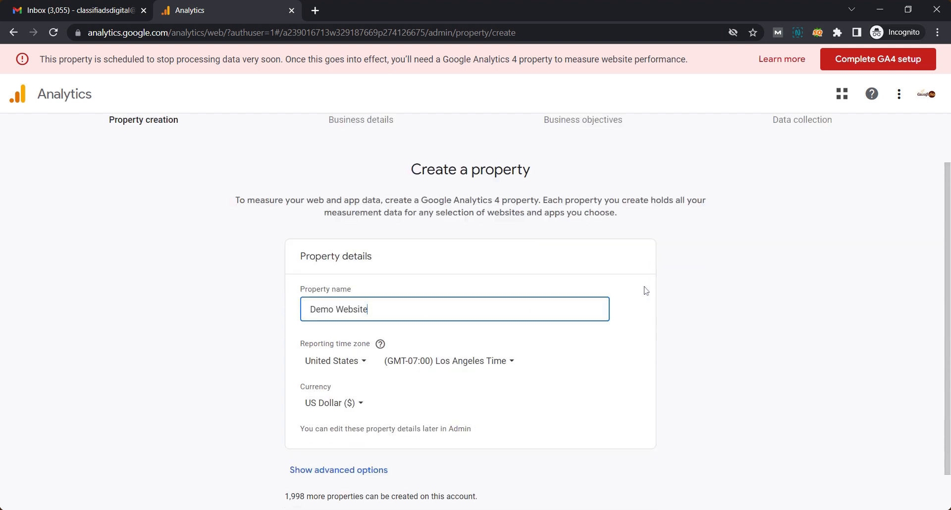
pyautogui.click(309, 489)
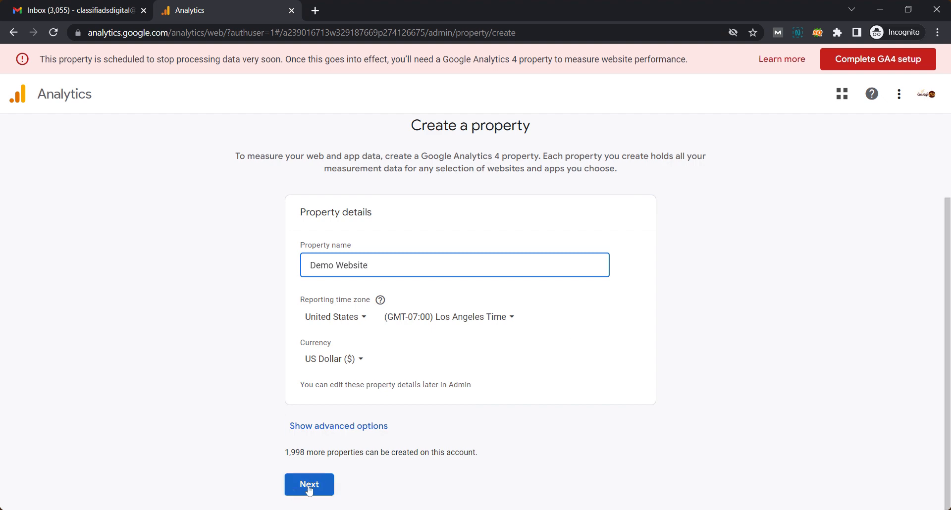
pyautogui.click(341, 427)
pyautogui.scroll(-2, 255, 344)
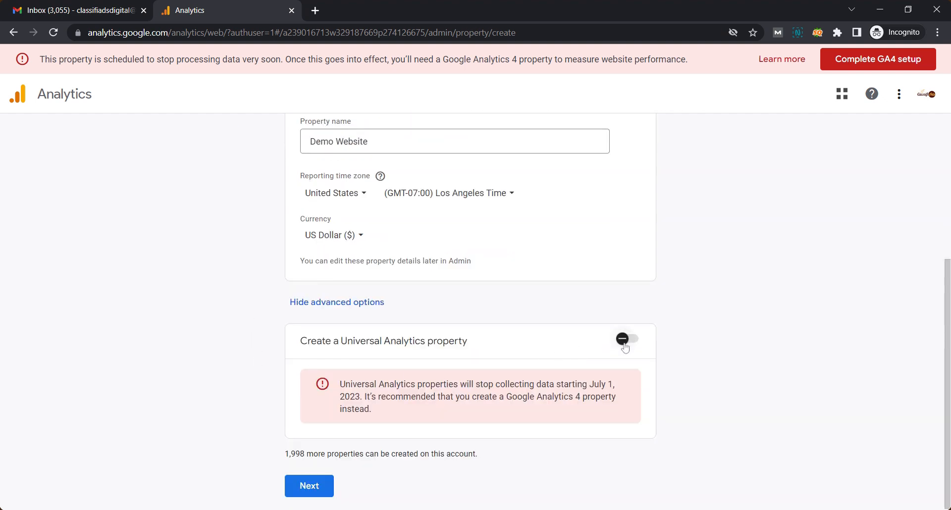
pyautogui.click(314, 488)
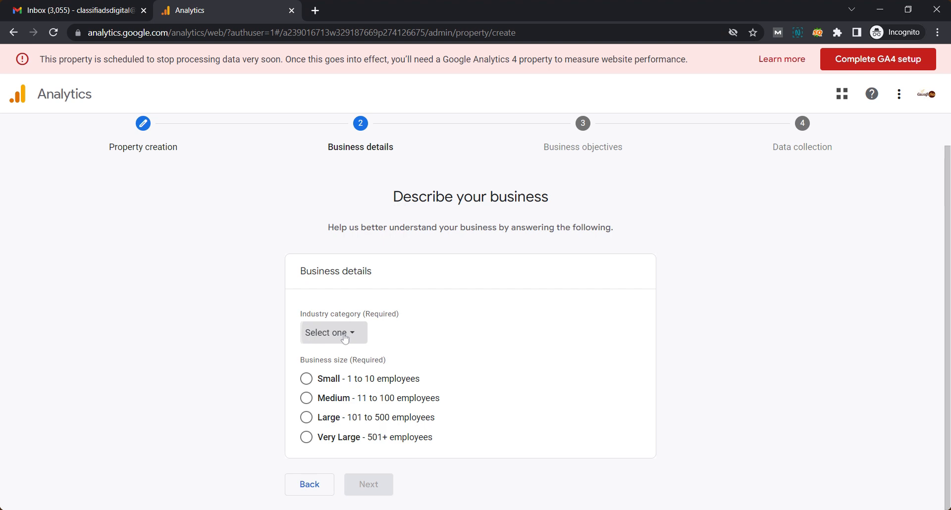
# - Set the industry to Computers & Electronics and the business size to Medium
pyautogui.click(346, 339)
pyautogui.click(362, 168)
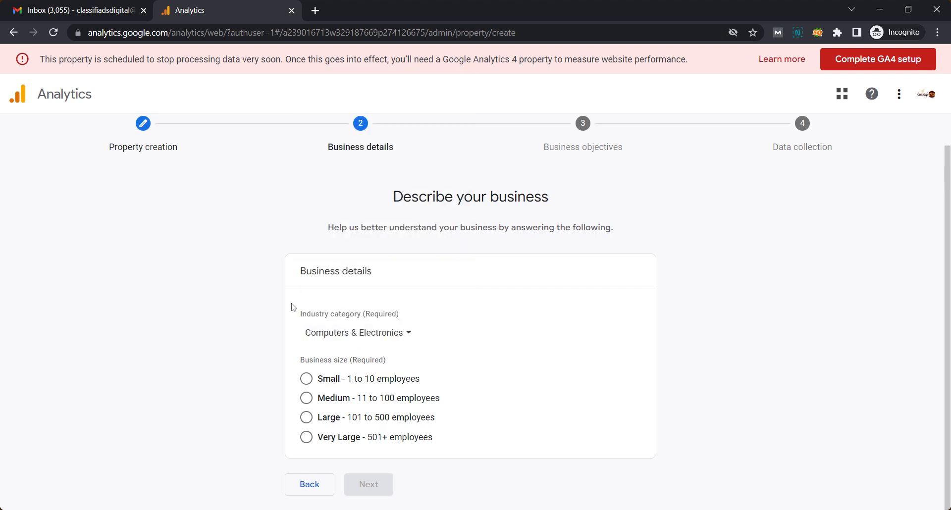
pyautogui.click(305, 400)
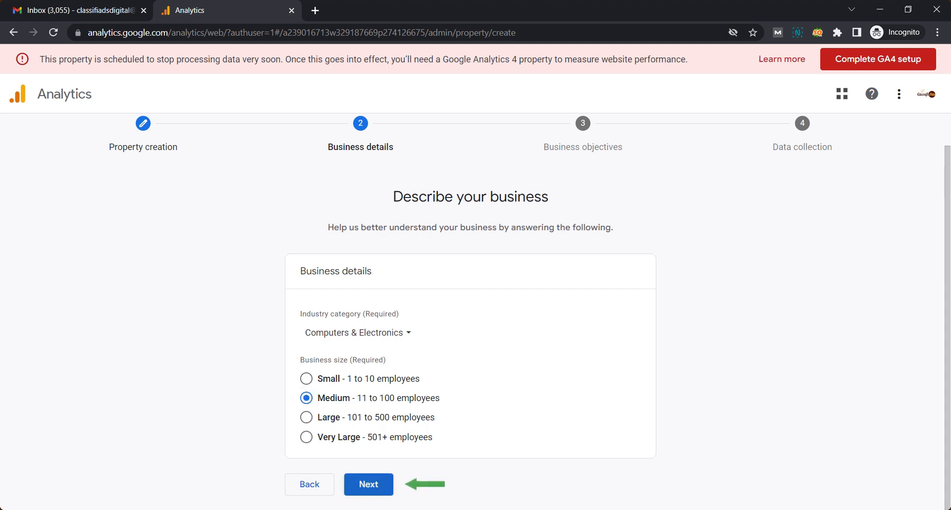
pyautogui.click(371, 484)
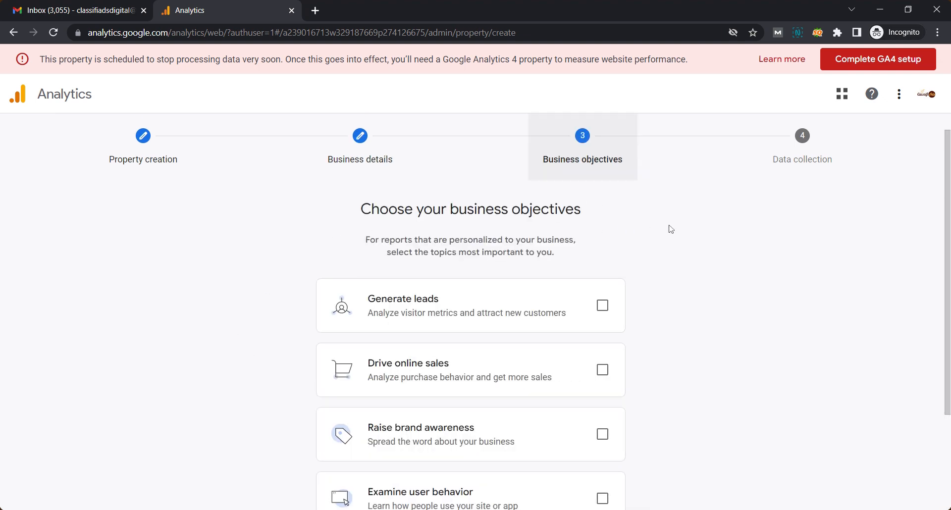
# - Choose Generate leads, Drive online sales and Raise brand awareness objectives, and create the property
pyautogui.scroll(-3, 684, 237)
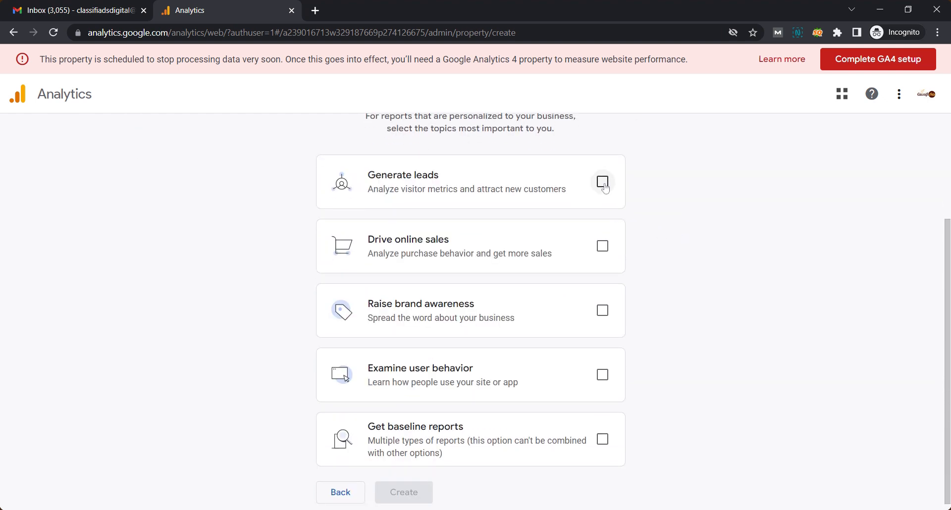
pyautogui.click(602, 182)
pyautogui.click(604, 250)
pyautogui.click(602, 311)
pyautogui.click(408, 493)
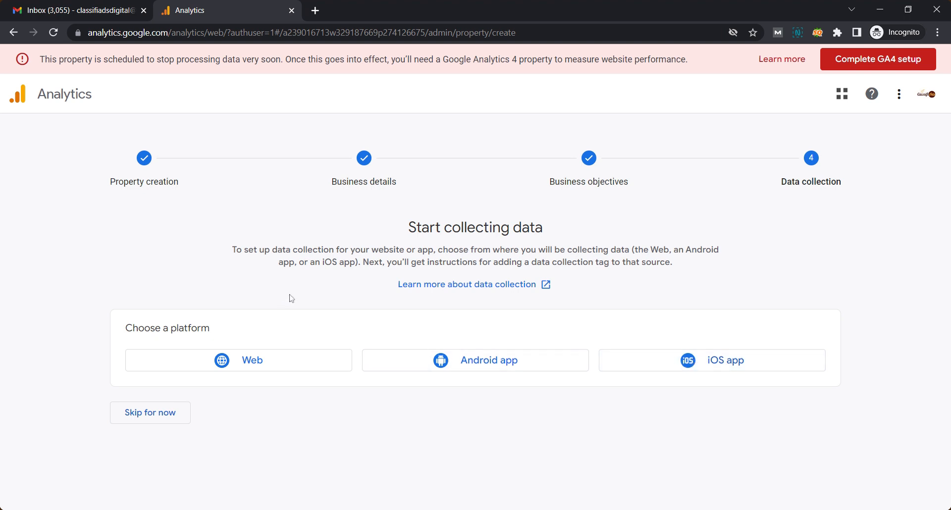
# - Set up a website data stream for demowebsite.com named Demo Website
pyautogui.click(165, 366)
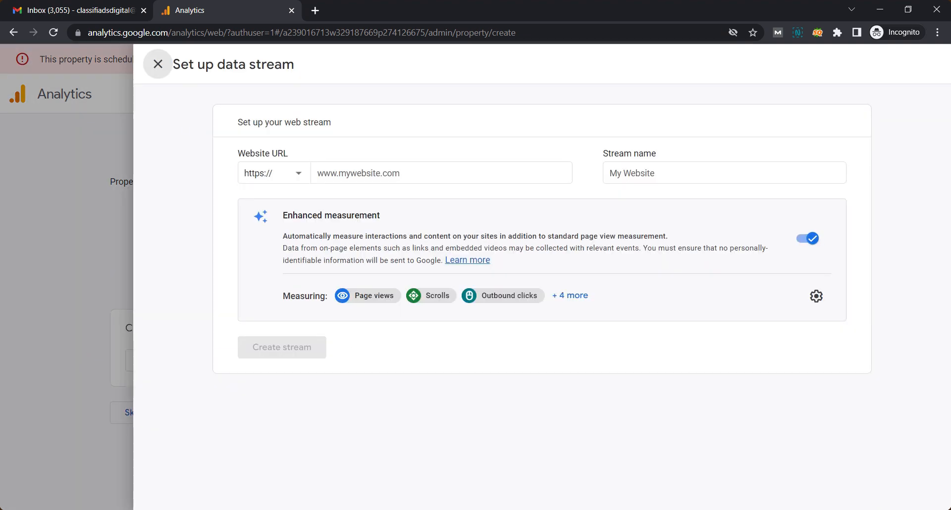
pyautogui.write('demowebsite.com')
pyautogui.press('Tab')
pyautogui.write('Dem')
pyautogui.write('o Website')
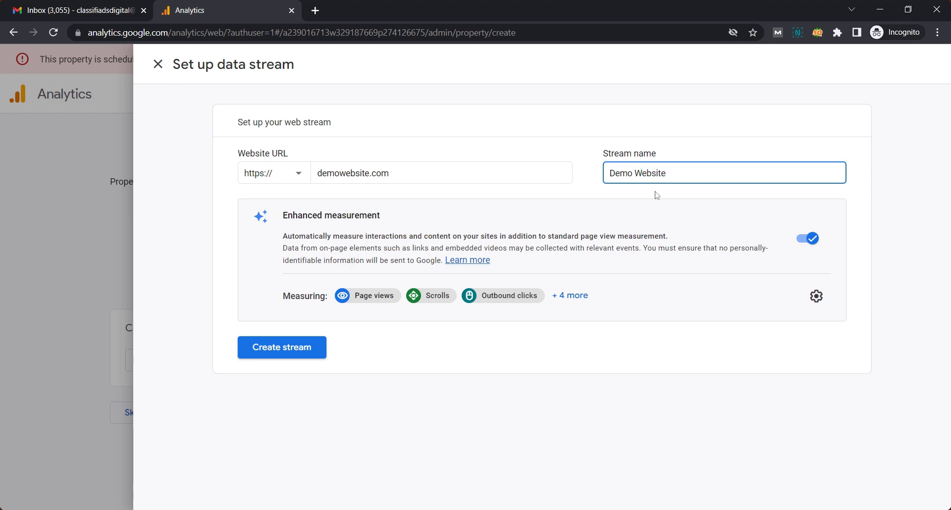
# - Review the enhanced measurement settings, keep them on, and create the web stream
pyautogui.click(815, 299)
pyautogui.click(815, 297)
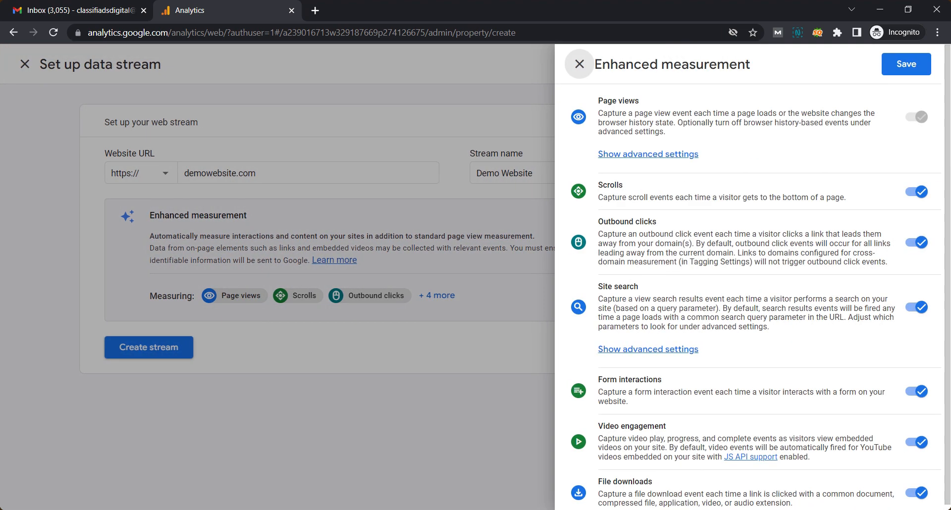
pyautogui.scroll(-1, 753, 278)
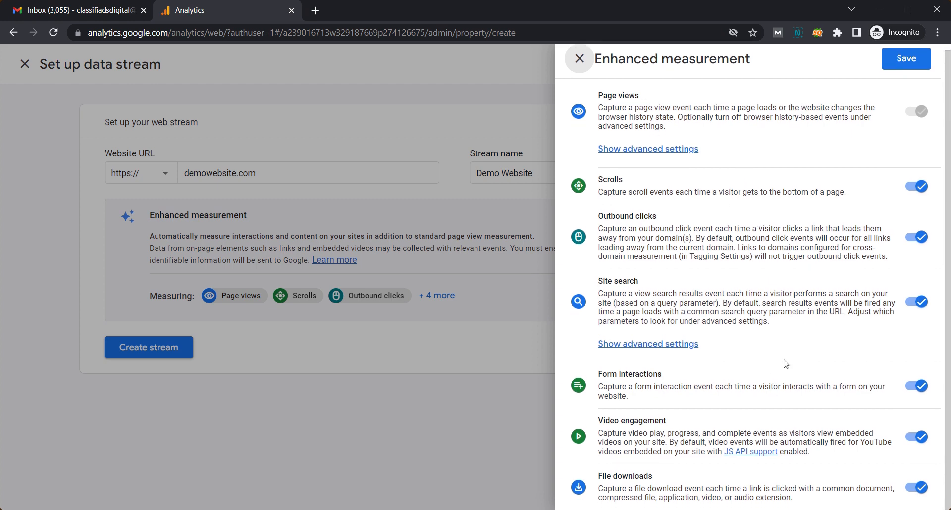
pyautogui.scroll(1, 582, 72)
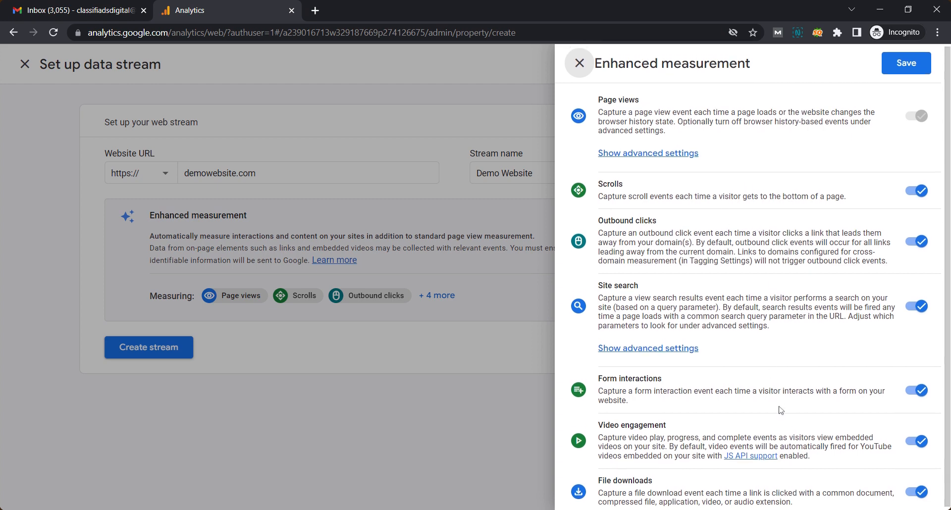
pyautogui.click(580, 66)
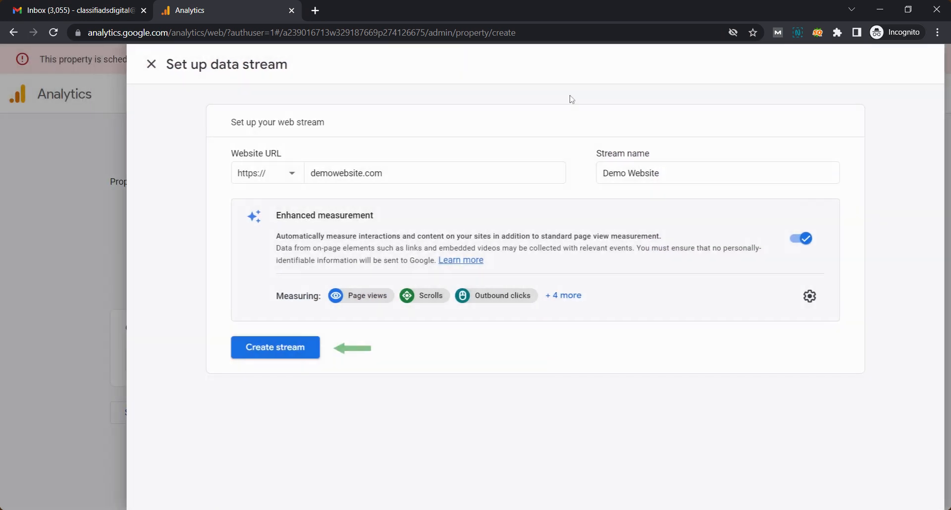
pyautogui.click(298, 351)
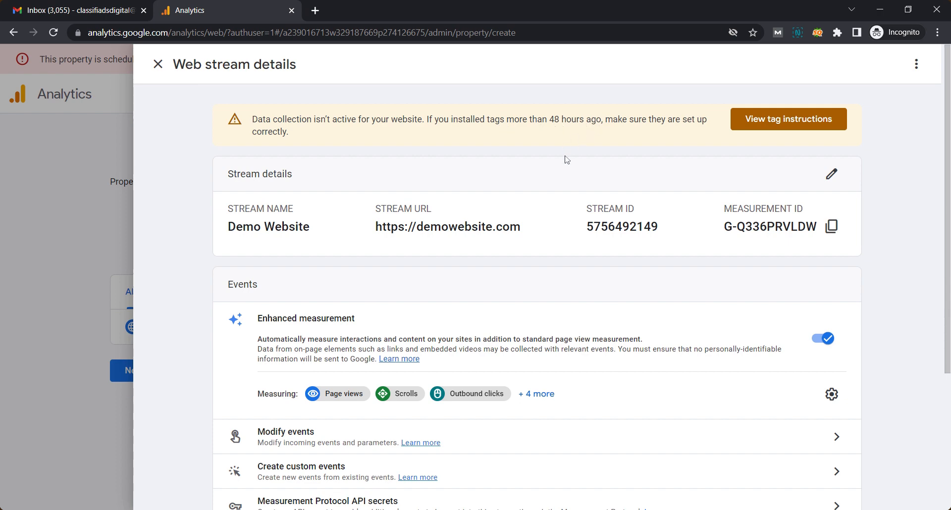
pyautogui.click(749, 124)
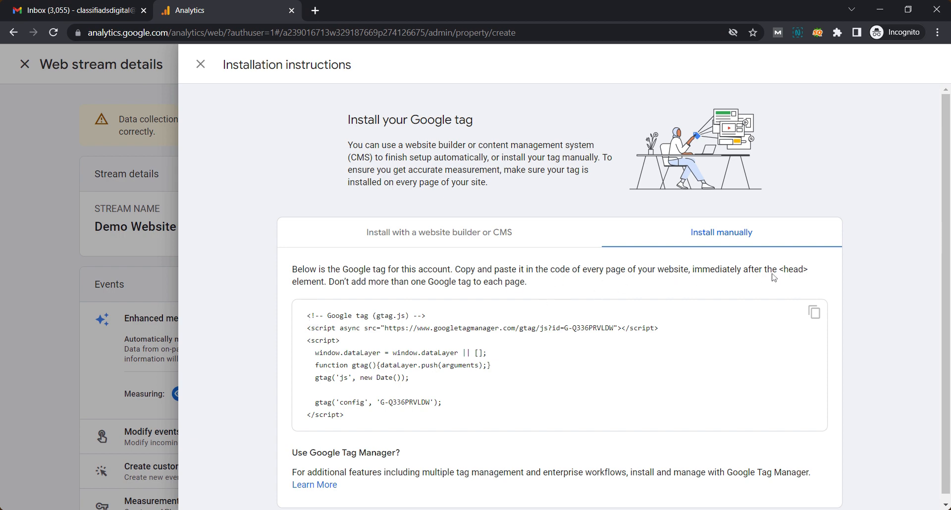
pyautogui.moveTo(785, 270); pyautogui.dragTo(803, 273)
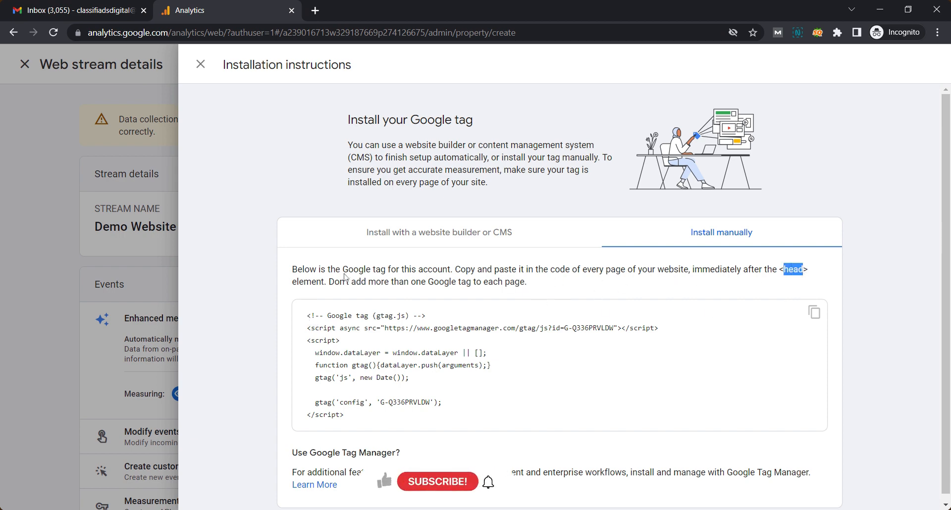
pyautogui.click(312, 321)
pyautogui.moveTo(311, 322); pyautogui.dragTo(355, 410)
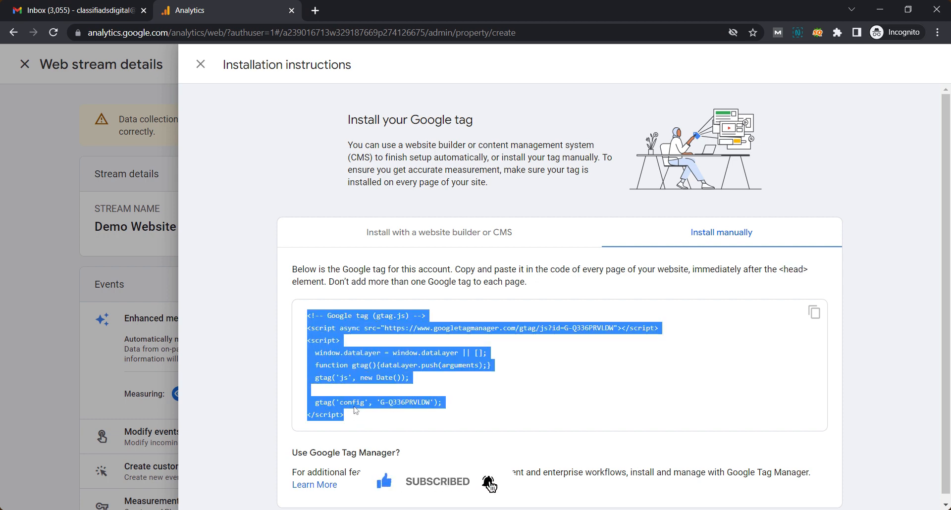
pyautogui.click(201, 65)
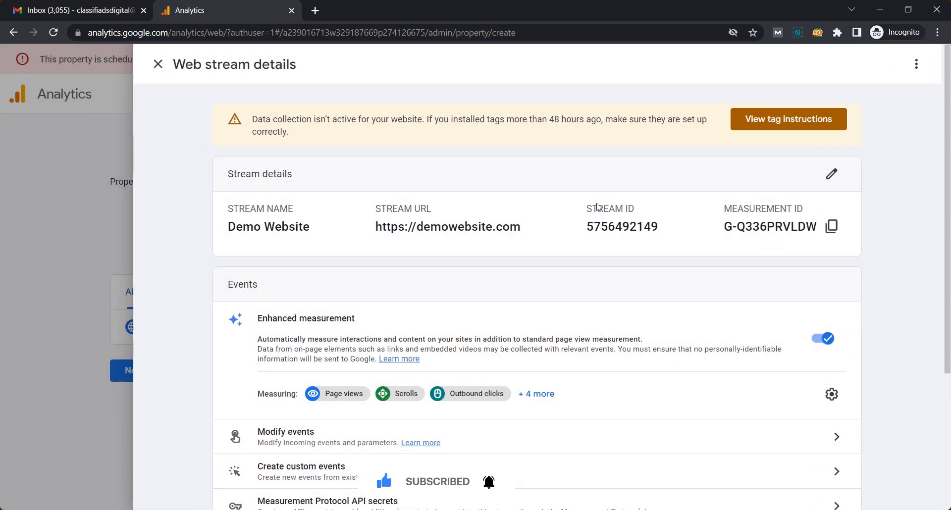
pyautogui.moveTo(726, 229); pyautogui.dragTo(818, 229)
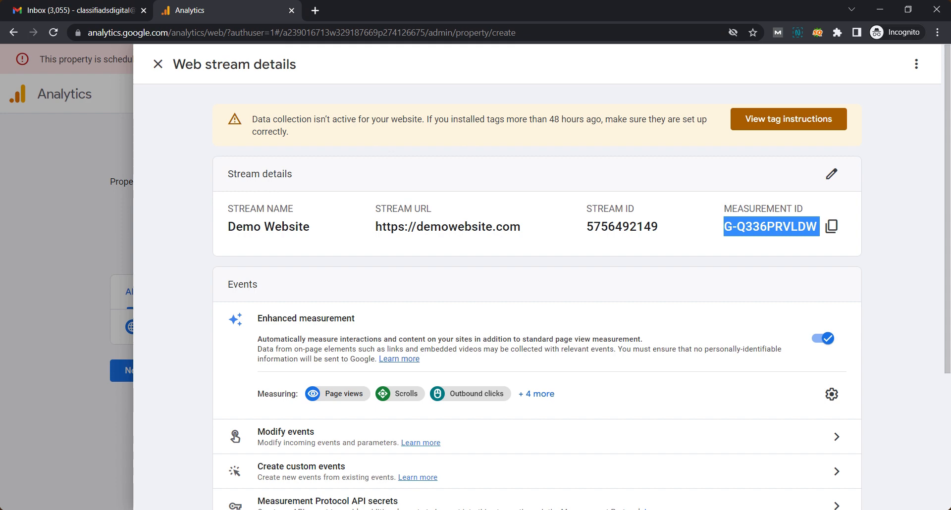
pyautogui.click(694, 246)
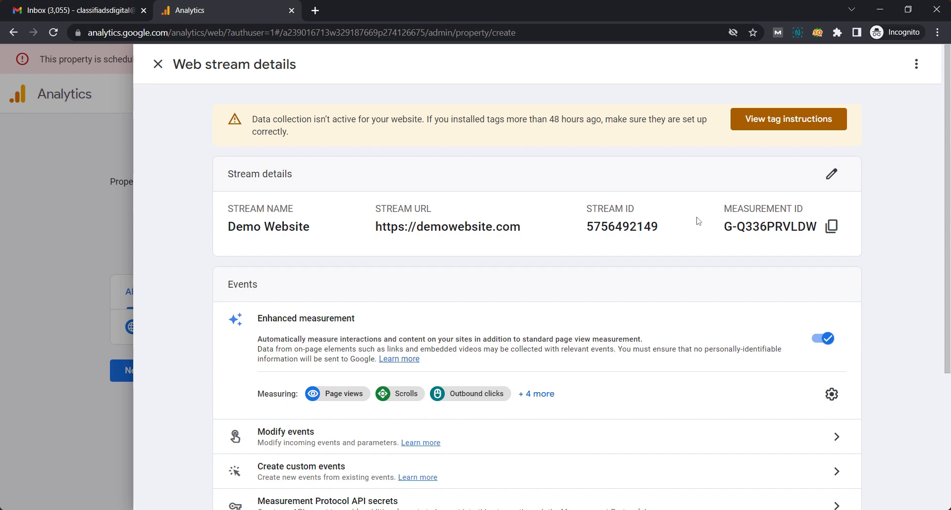
pyautogui.scroll(-1, 699, 221)
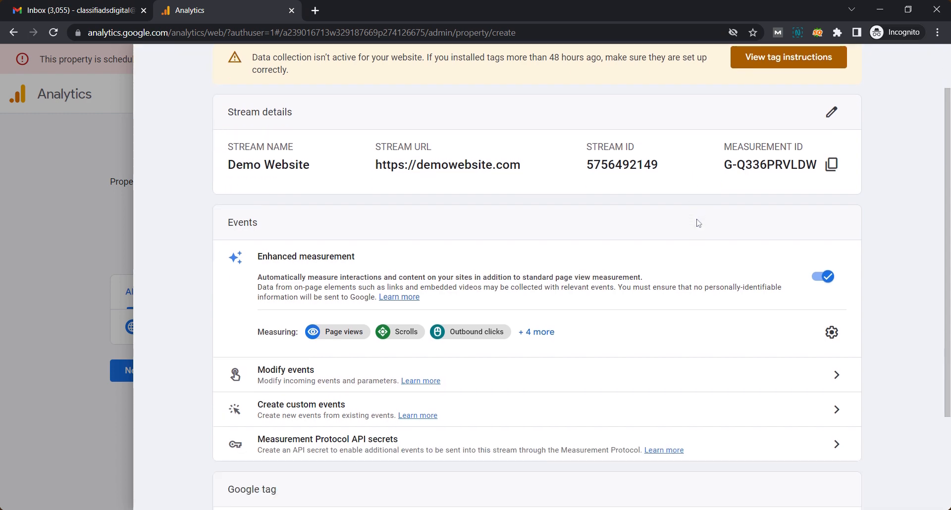
pyautogui.scroll(-2, 699, 223)
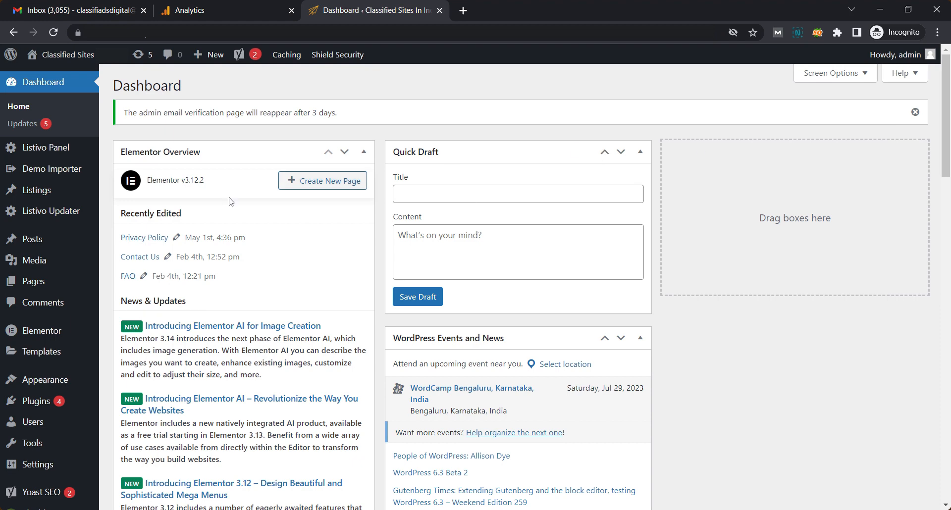
# - Open the WordPress Plugins page in a new browser tab
pyautogui.scroll(-1, 204, 213)
pyautogui.scroll(-1, 525, 287)
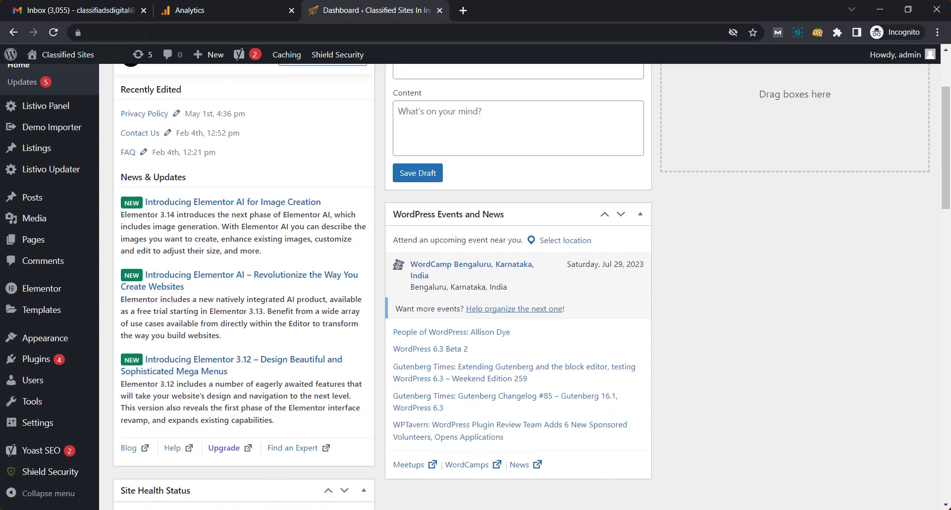
pyautogui.scroll(-2, 50, 239)
pyautogui.moveTo(56, 363)
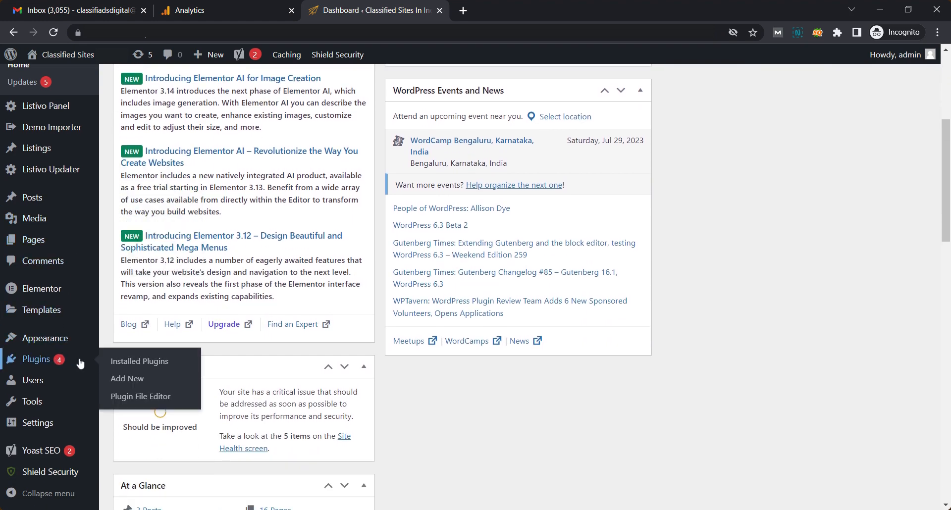
pyautogui.middleClick(121, 363)
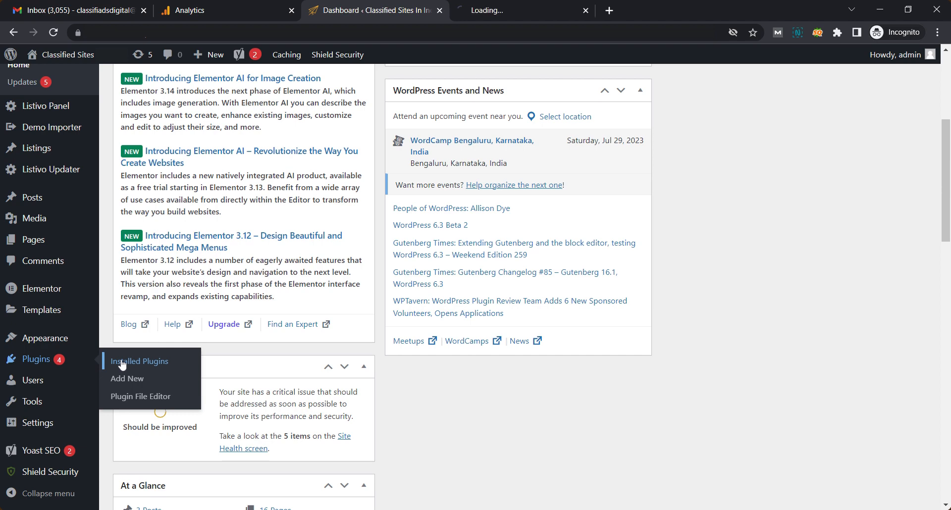
pyautogui.click(554, 7)
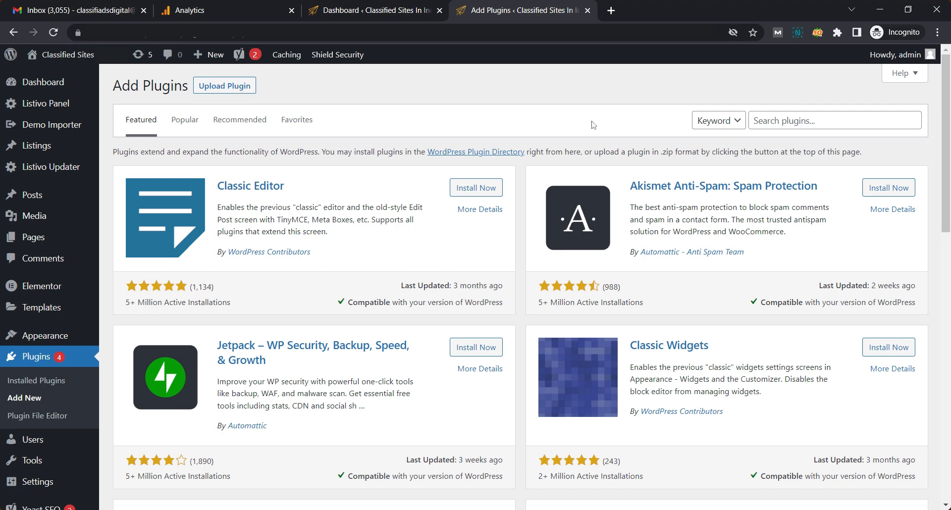
# - Search for 'Header and Footer' plugins, then install and activate WPCode
pyautogui.click(791, 117)
pyautogui.write('Header and Footer')
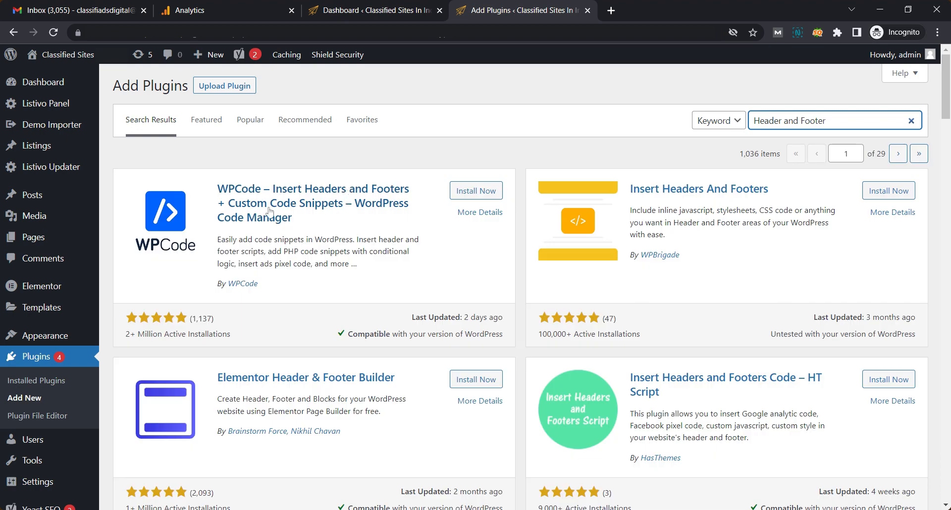
pyautogui.click(490, 192)
pyautogui.click(482, 194)
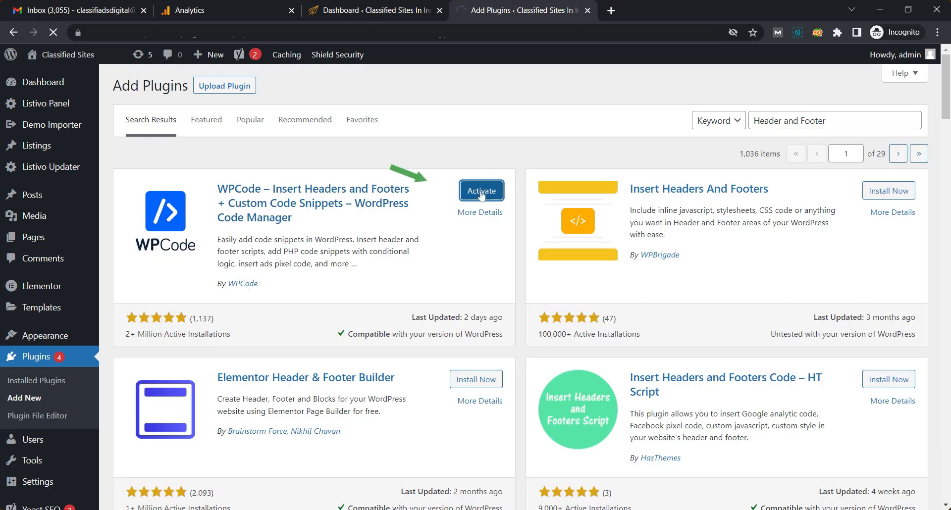
pyautogui.scroll(-6, 485, 202)
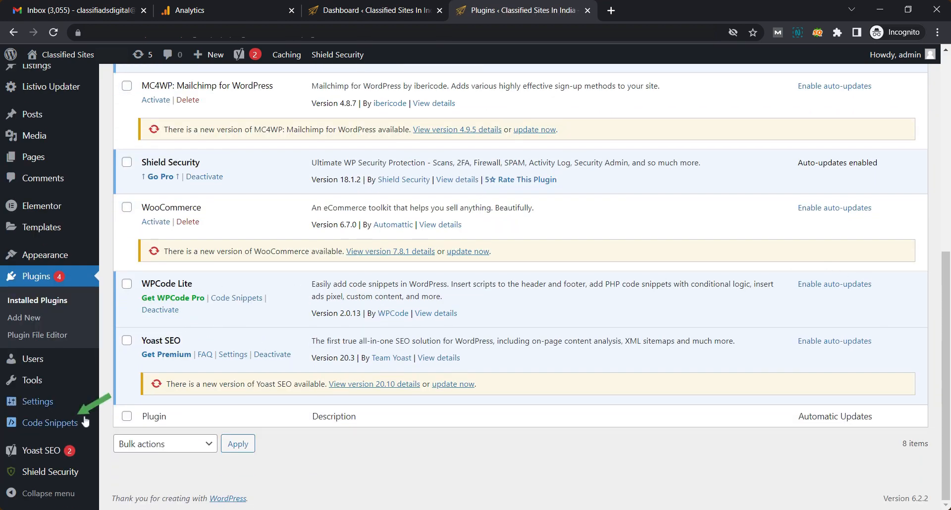
# - Copy the Google tag code from Analytics into WPCode's global Header field and save the changes
pyautogui.moveTo(60, 424)
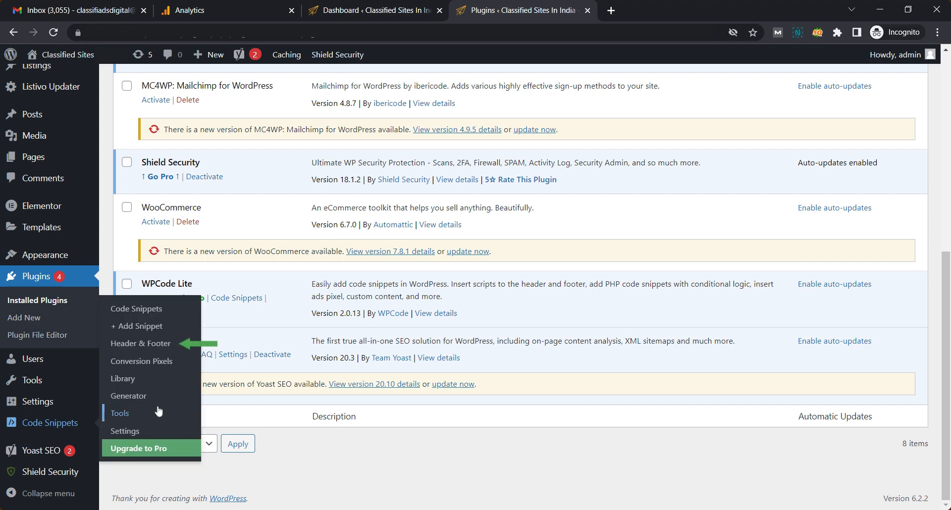
pyautogui.click(191, 343)
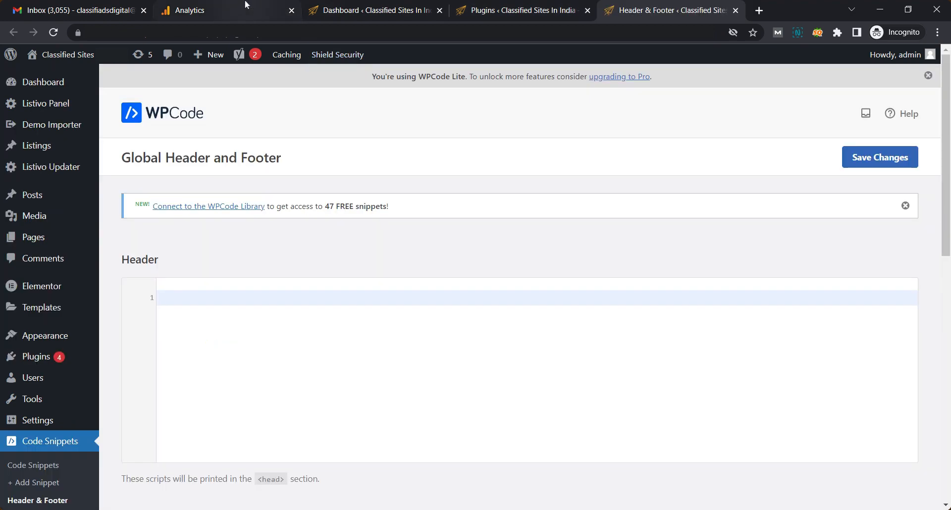
pyautogui.click(245, 5)
pyautogui.moveTo(346, 416); pyautogui.dragTo(297, 318)
pyautogui.hotkey('ctrl', 'c')
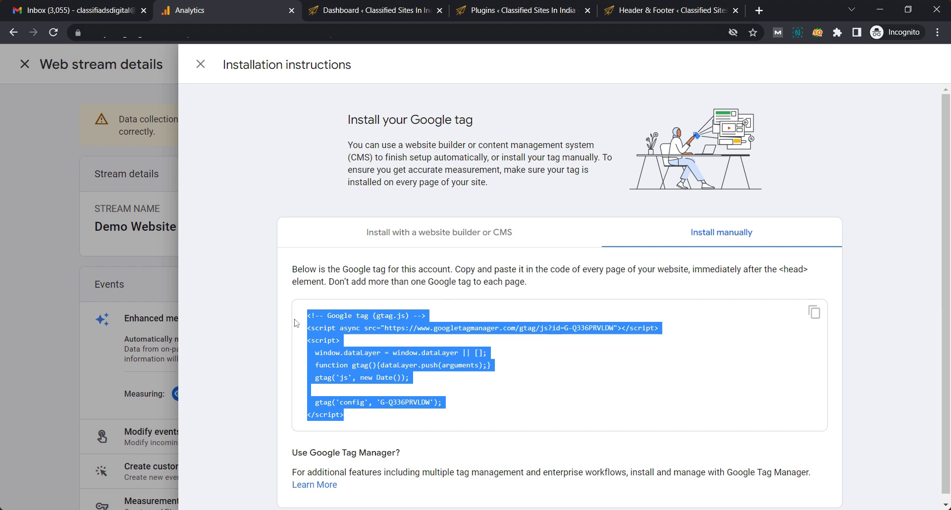
pyautogui.click(673, 7)
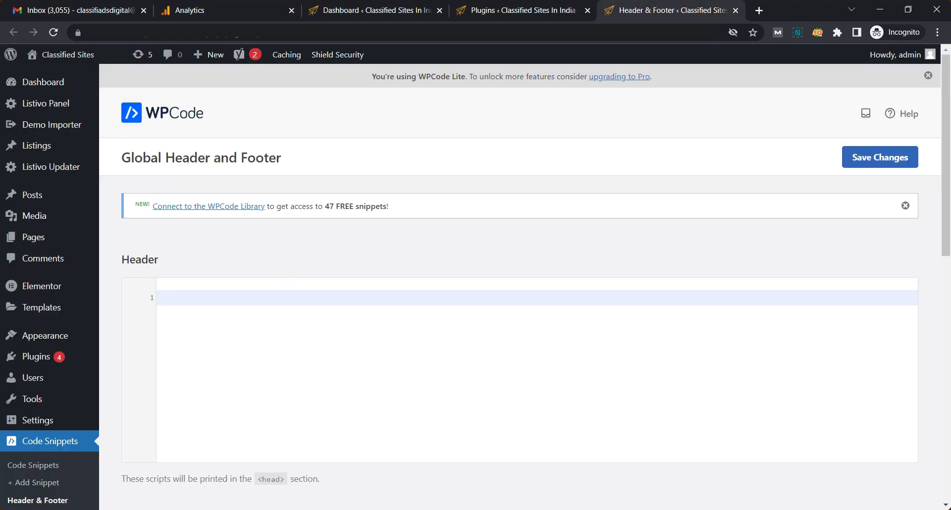
pyautogui.hotkey('ctrl', 'v')
pyautogui.scroll(-2, 414, 227)
pyautogui.scroll(2, 613, 232)
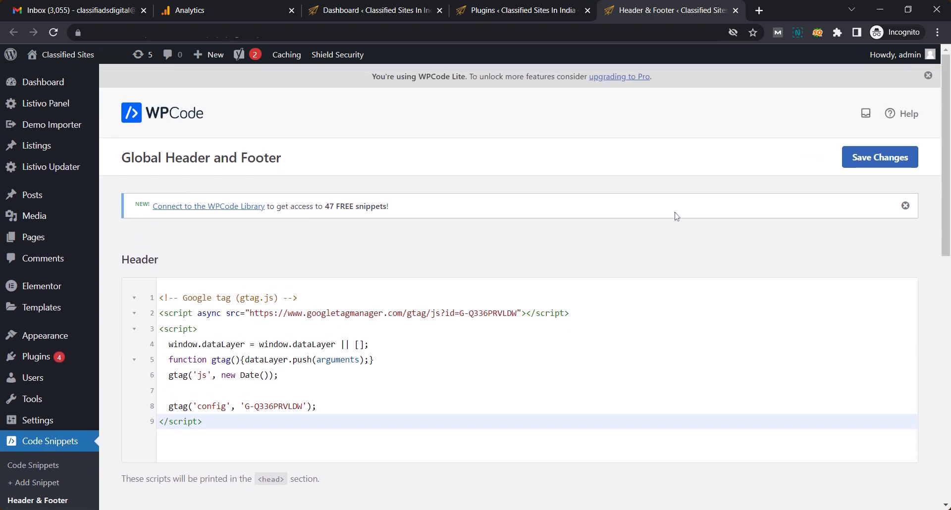
pyautogui.click(877, 157)
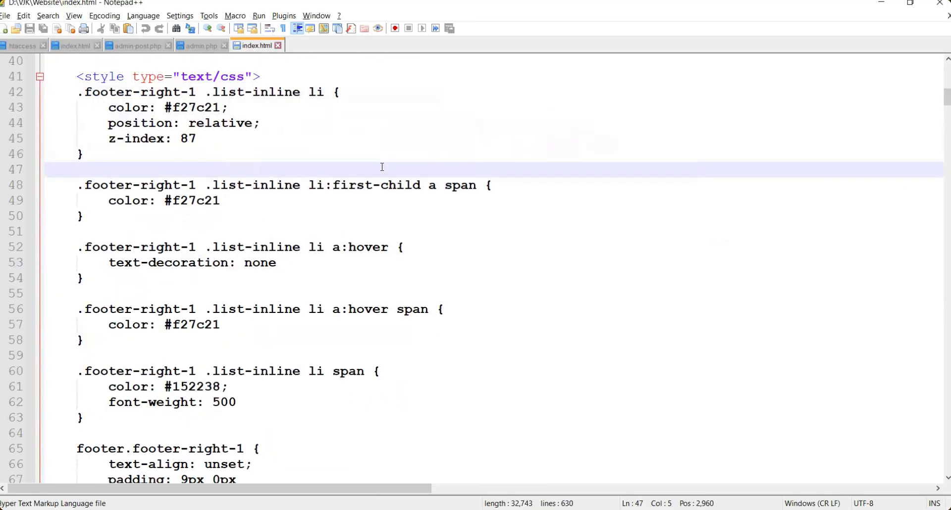
pyautogui.scroll(-13, 382, 167)
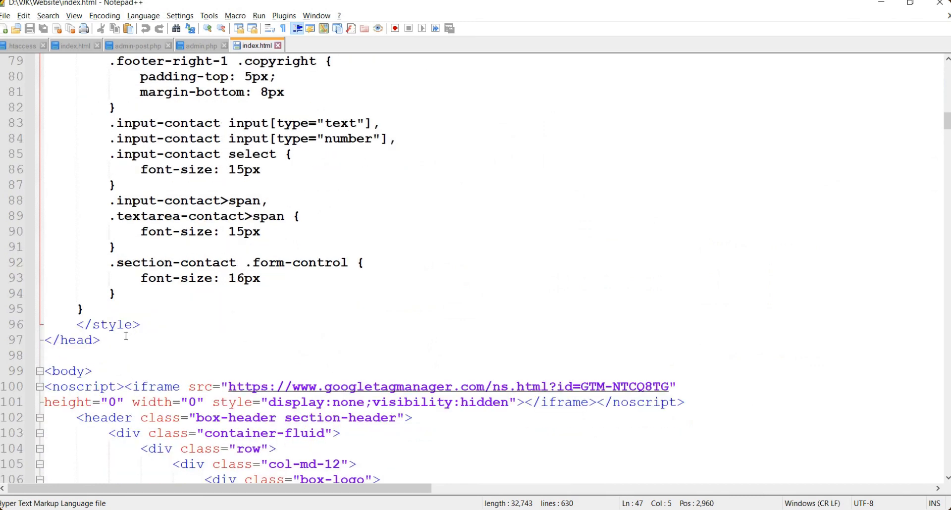
# - Paste the gtag snippet into index.html between the closing </style> and </head> tags
pyautogui.click(116, 329)
pyautogui.click(162, 324)
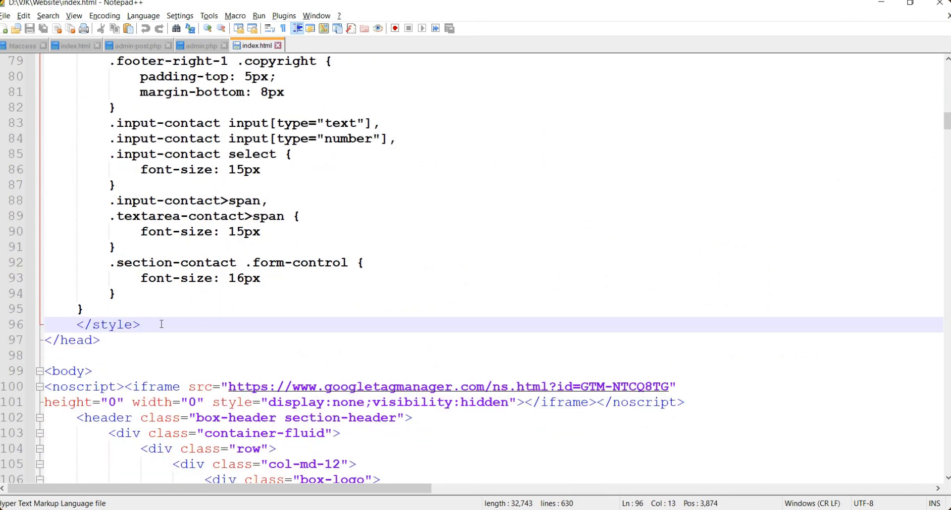
pyautogui.press('Return')
pyautogui.press('Return')
pyautogui.press('Return')
pyautogui.press('Return')
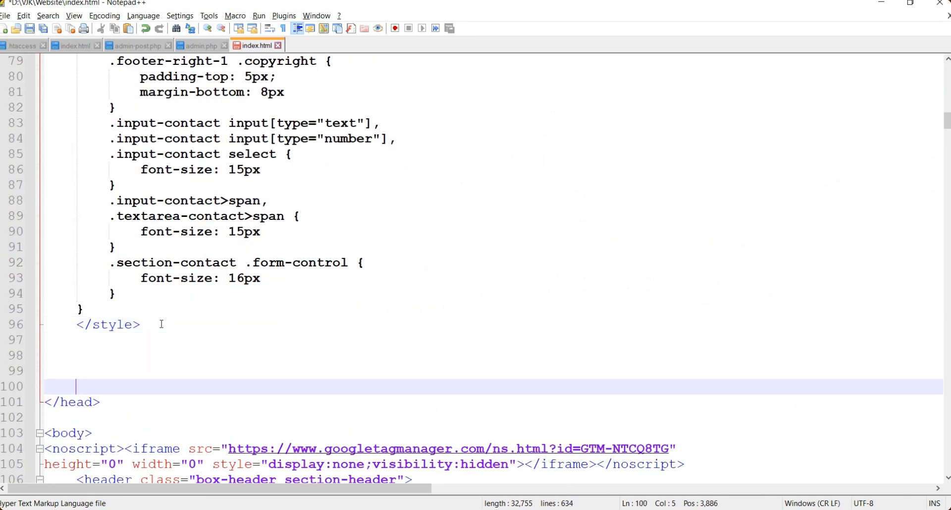
pyautogui.press('Return')
pyautogui.press('Return')
pyautogui.press('Down')
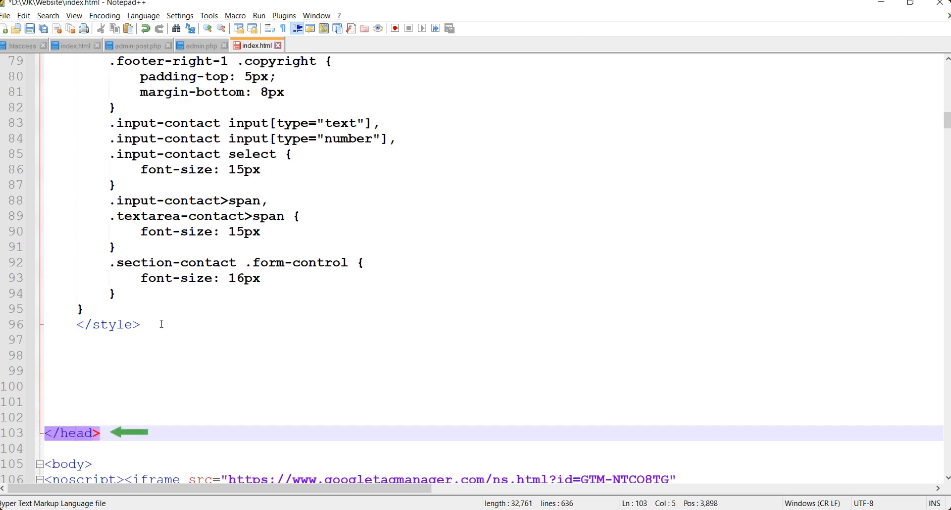
pyautogui.press('Up')
pyautogui.press('Up')
pyautogui.press('Up')
pyautogui.press('Up')
pyautogui.hotkey('ctrl', 'v')
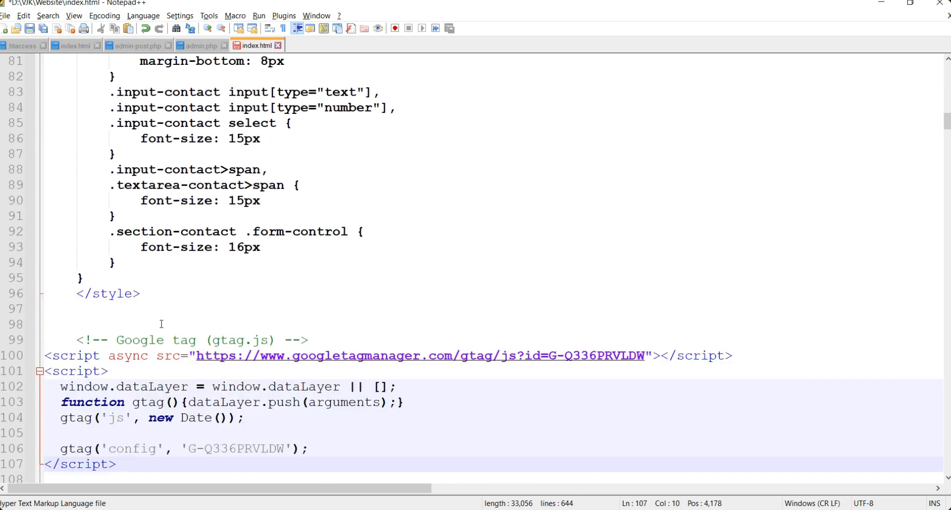
# - Check the pasted script tags and G-Q336PRVLDW ID, save index.html, and return to Chrome
pyautogui.click(206, 407)
pyautogui.click(396, 387)
pyautogui.click(76, 357)
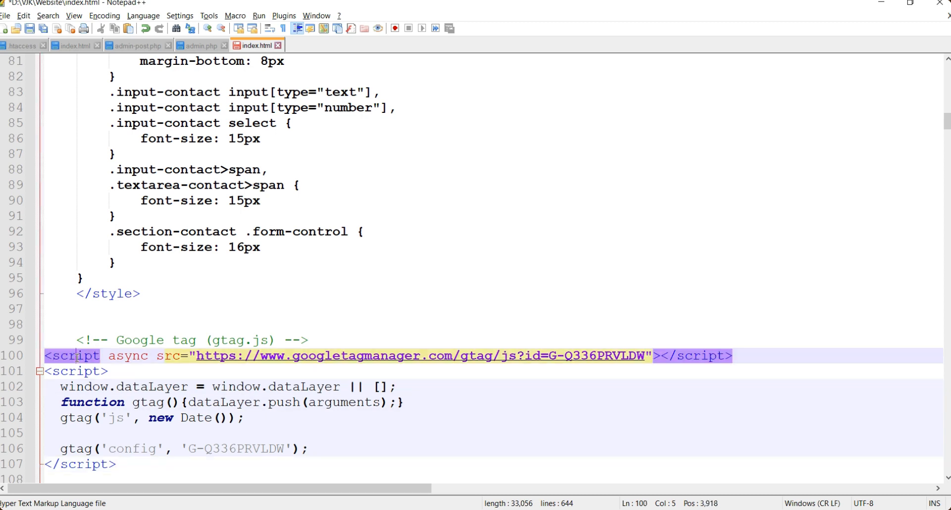
pyautogui.click(80, 371)
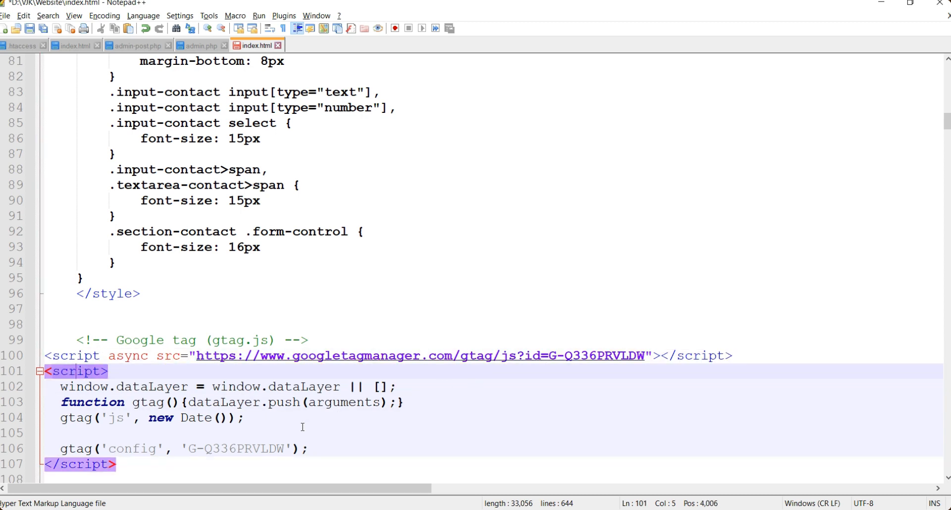
pyautogui.doubleClick(235, 448)
pyautogui.click(172, 402)
pyautogui.hotkey('ctrl', 's')
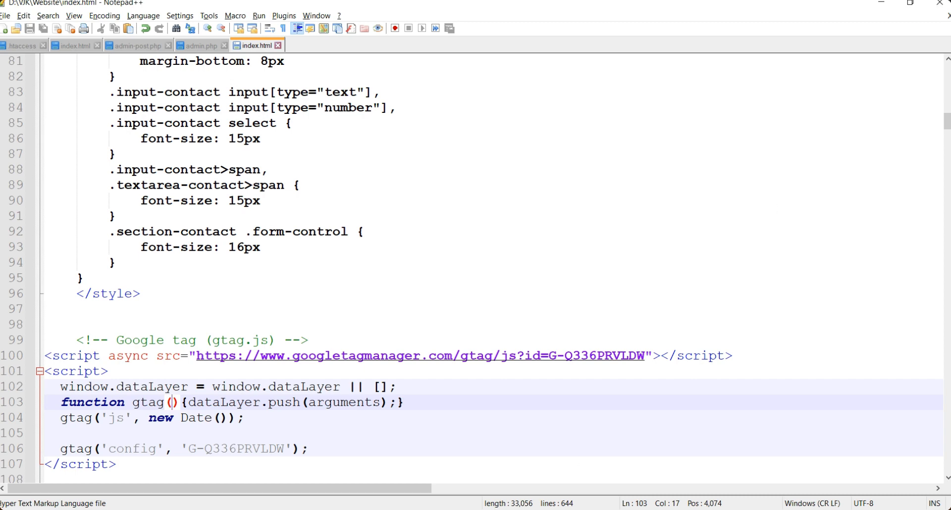
pyautogui.hotkey('alt', 'Tab')
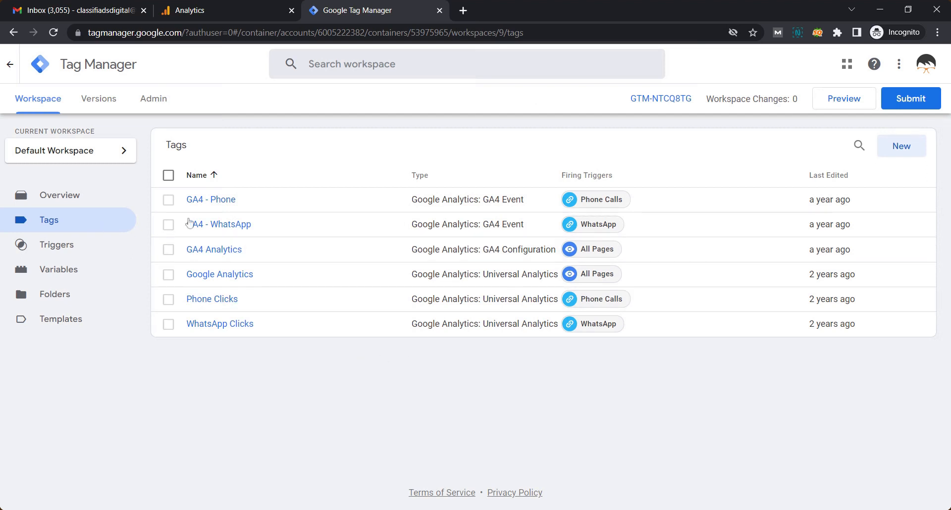
# - Create a new tag named GA4 Tag with type Google Analytics: GA4 Configuration
pyautogui.click(899, 148)
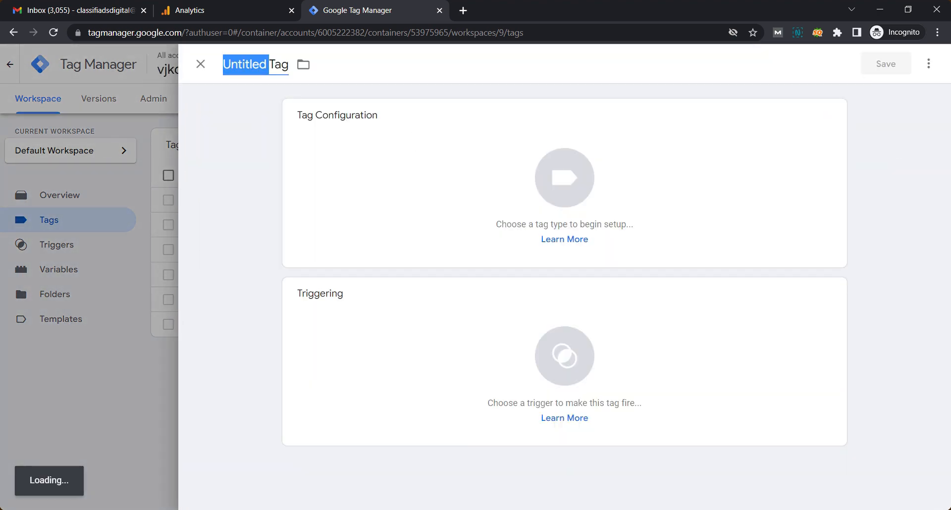
pyautogui.write('GA4 T')
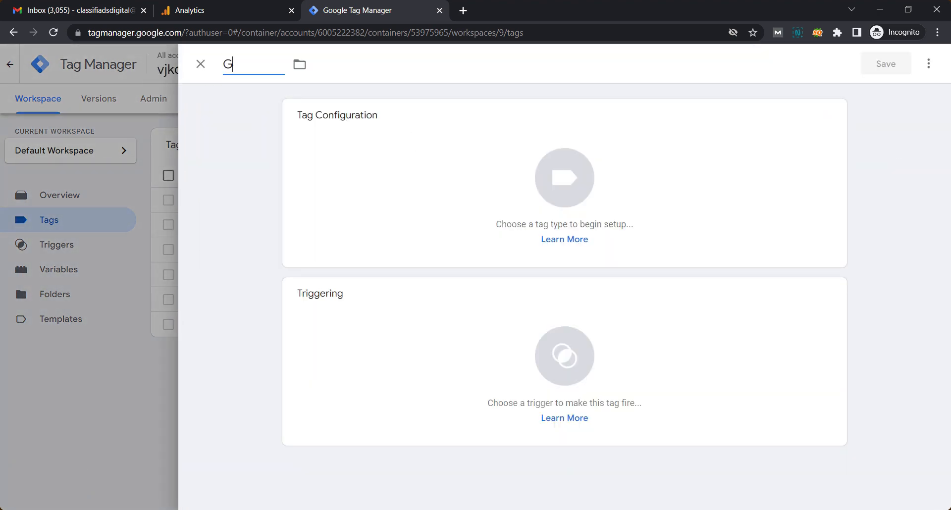
pyautogui.write('ag')
pyautogui.click(499, 177)
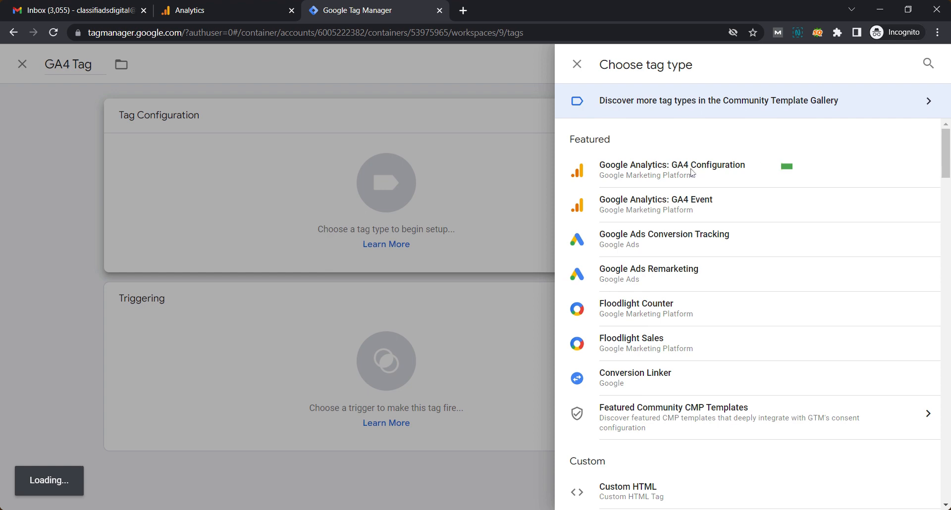
pyautogui.click(692, 173)
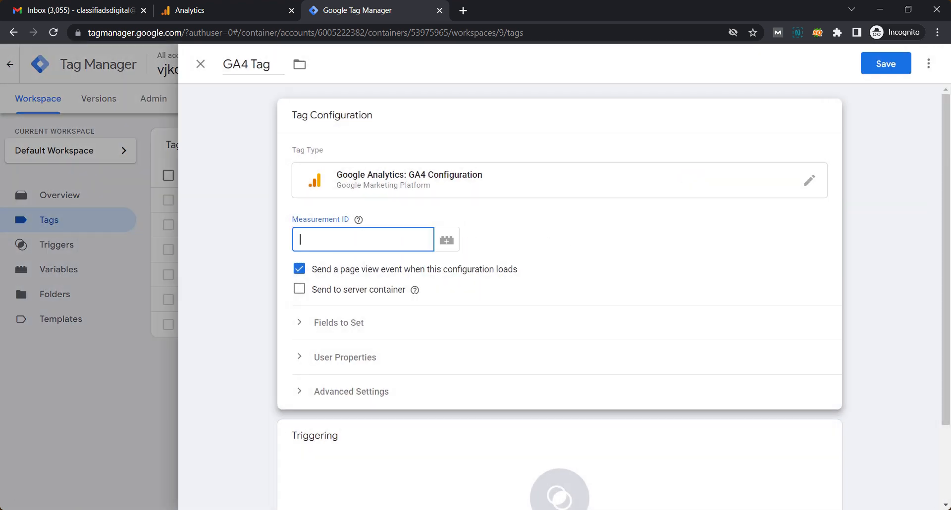
# - Copy measurement ID G-Q336PRVLDW from the Analytics web stream into the tag's Measurement ID
pyautogui.click(233, 7)
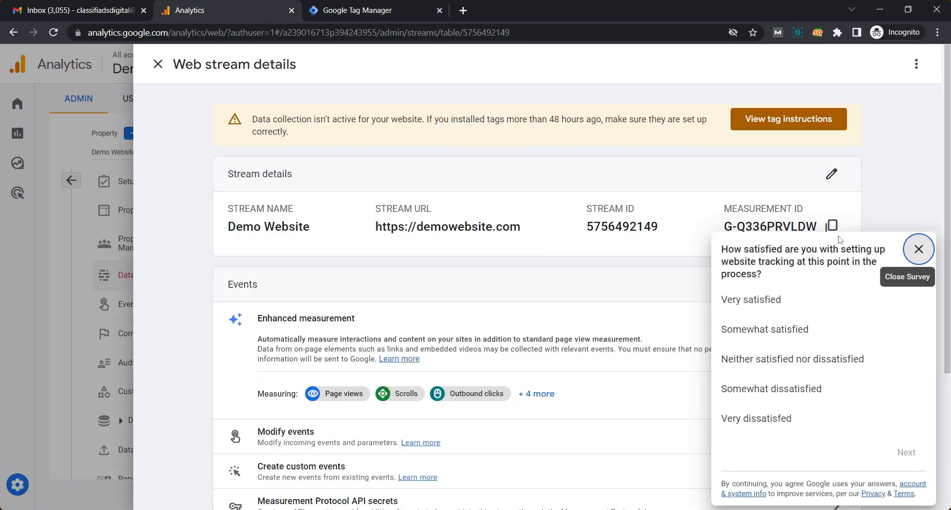
pyautogui.click(919, 249)
pyautogui.click(832, 230)
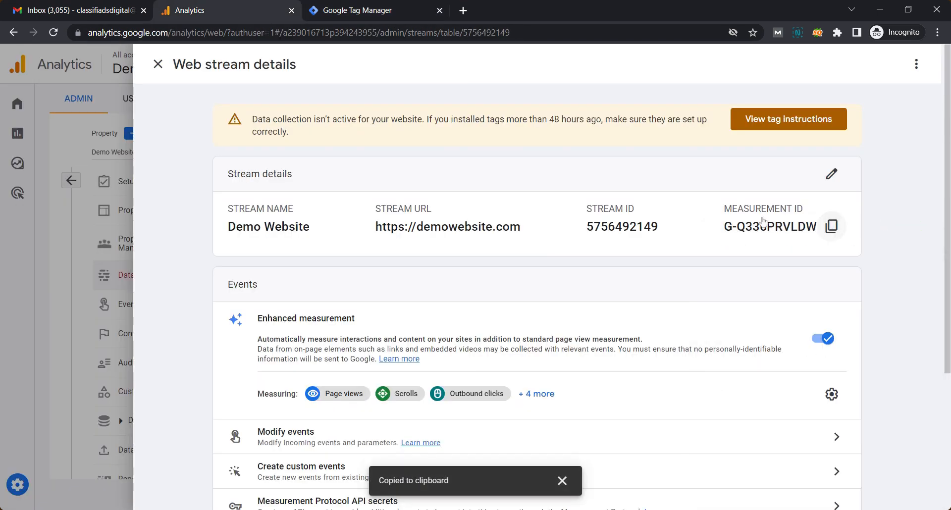
pyautogui.click(369, 4)
pyautogui.hotkey('ctrl', 'v')
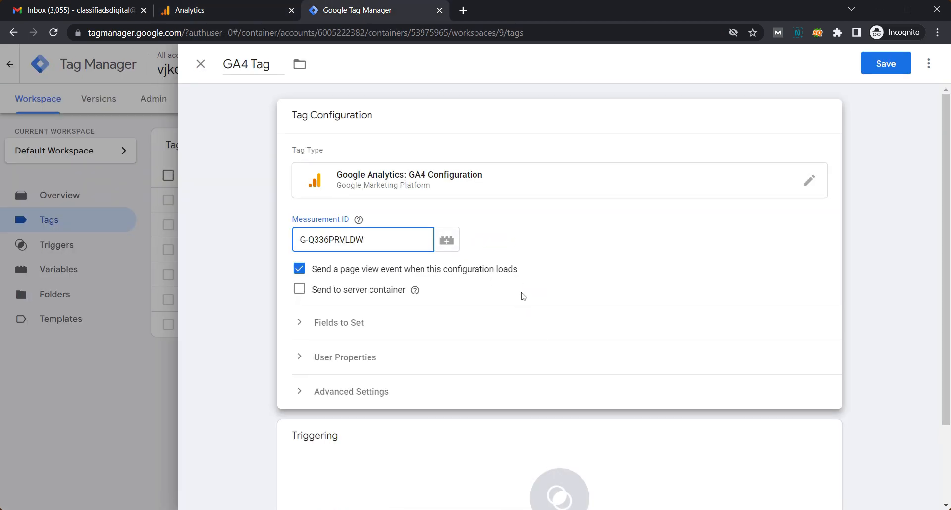
pyautogui.scroll(-2, 534, 337)
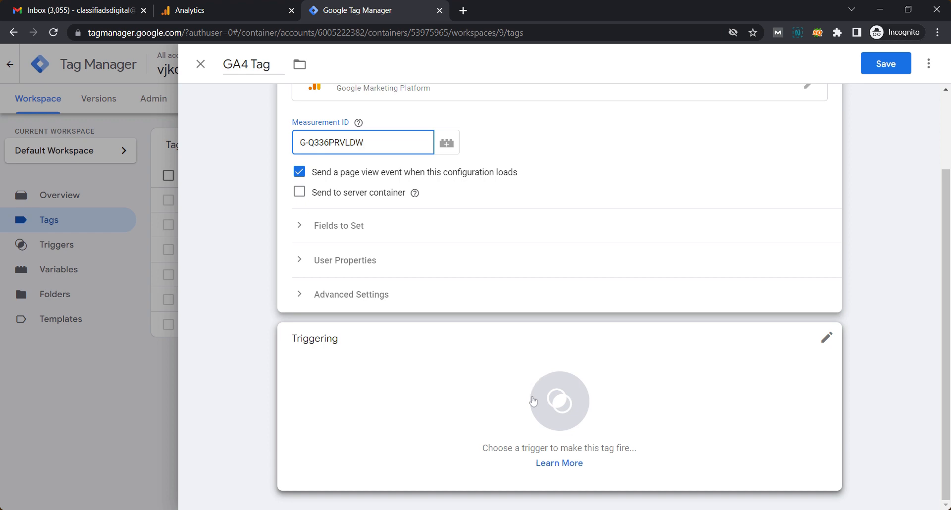
# - Add the All Pages trigger to GA4 Tag, save it, and open the Submit Changes form
pyautogui.click(543, 405)
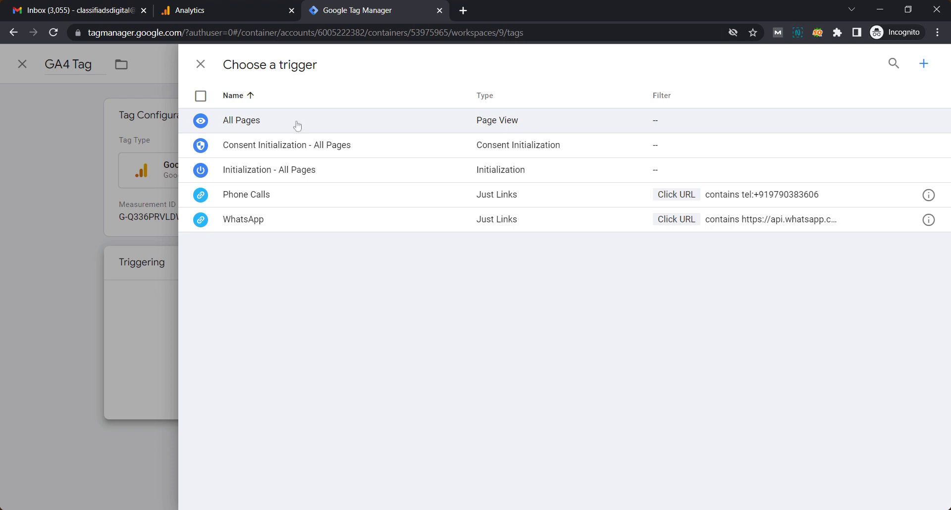
pyautogui.click(277, 121)
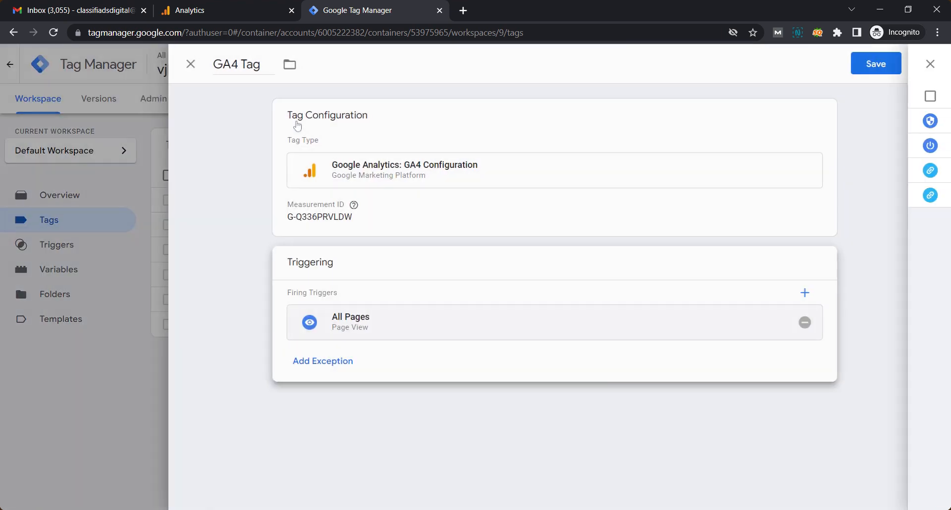
pyautogui.click(881, 68)
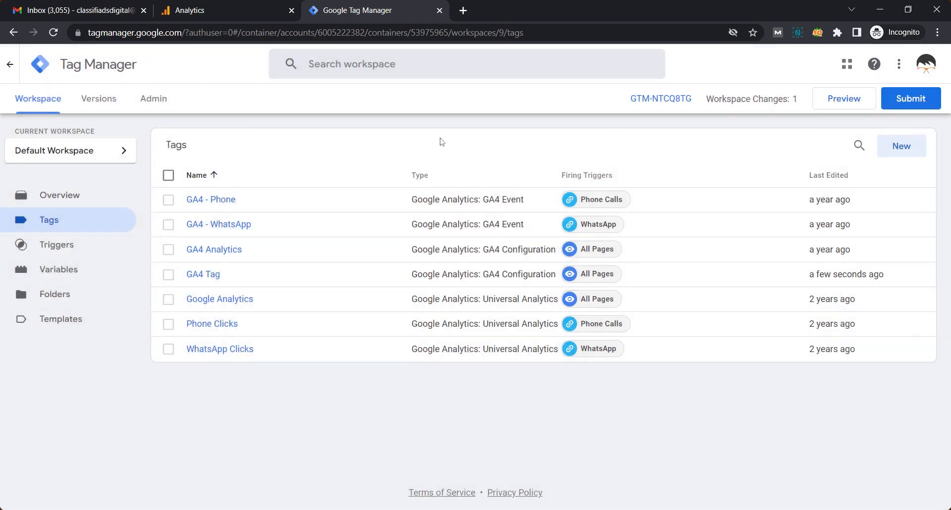
pyautogui.click(908, 99)
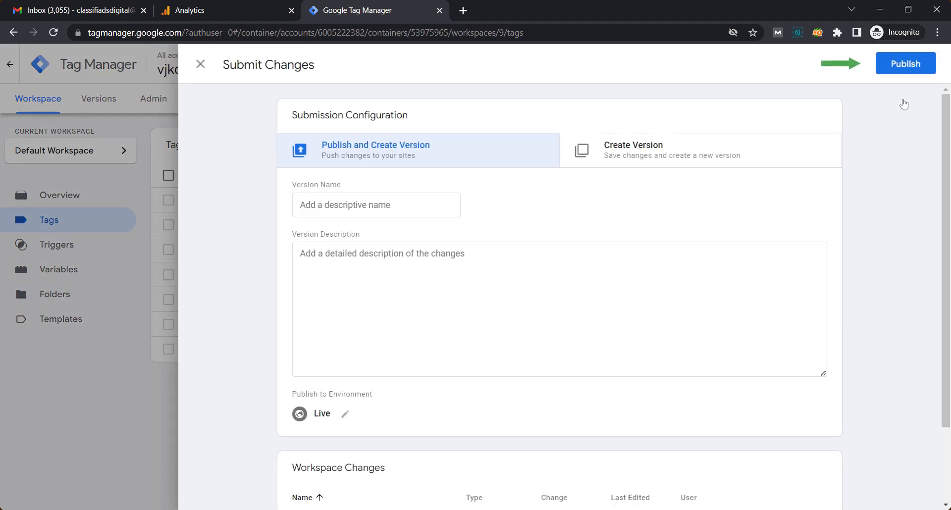
# - Publish Version 9 without a description and find GA4 Tag in its tags list
pyautogui.click(906, 67)
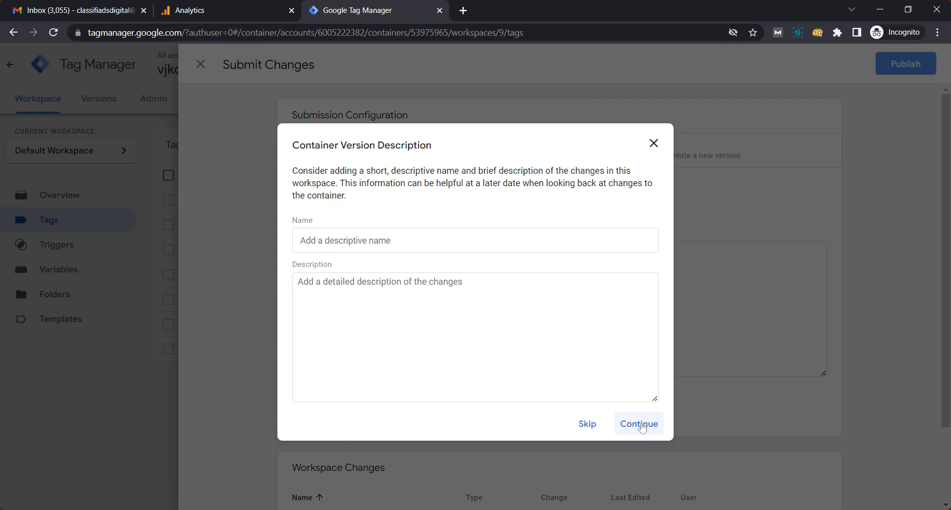
pyautogui.click(642, 428)
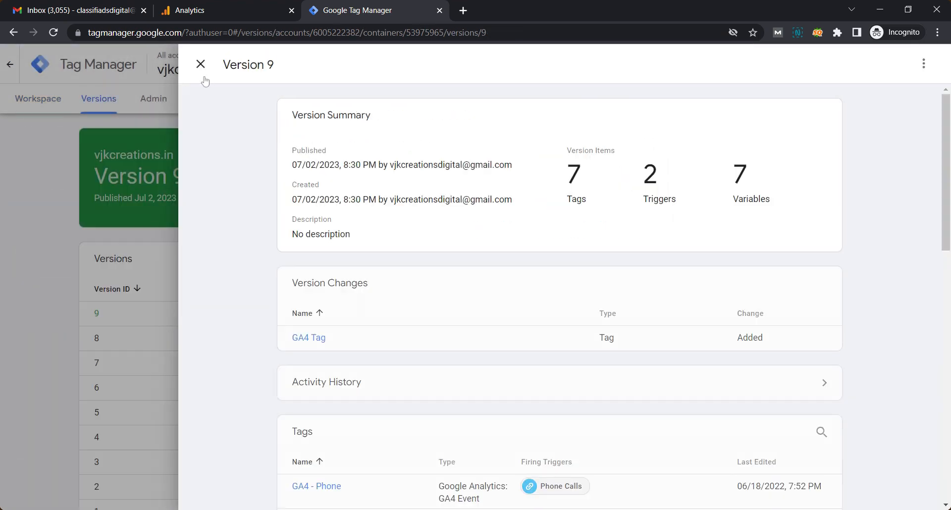
pyautogui.scroll(-4, 485, 193)
pyautogui.scroll(3, 486, 198)
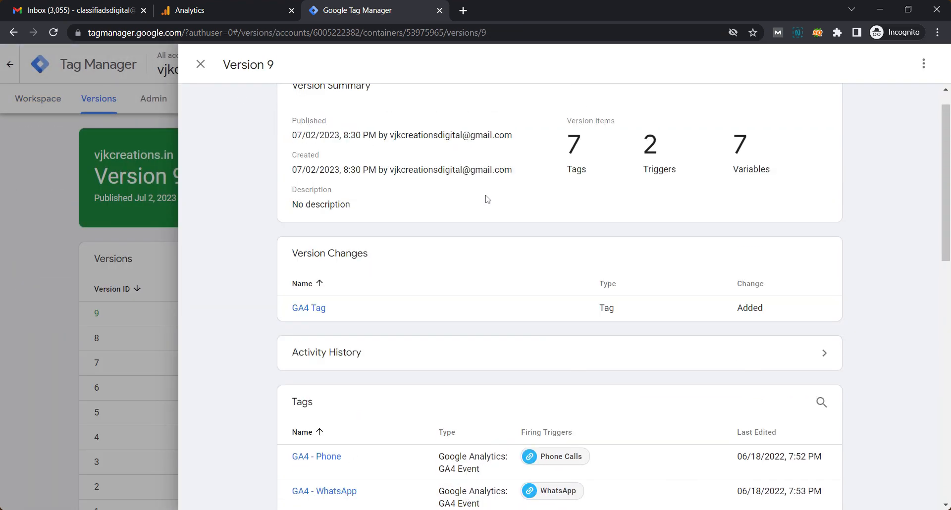
pyautogui.scroll(-4, 486, 200)
pyautogui.scroll(-1, 485, 202)
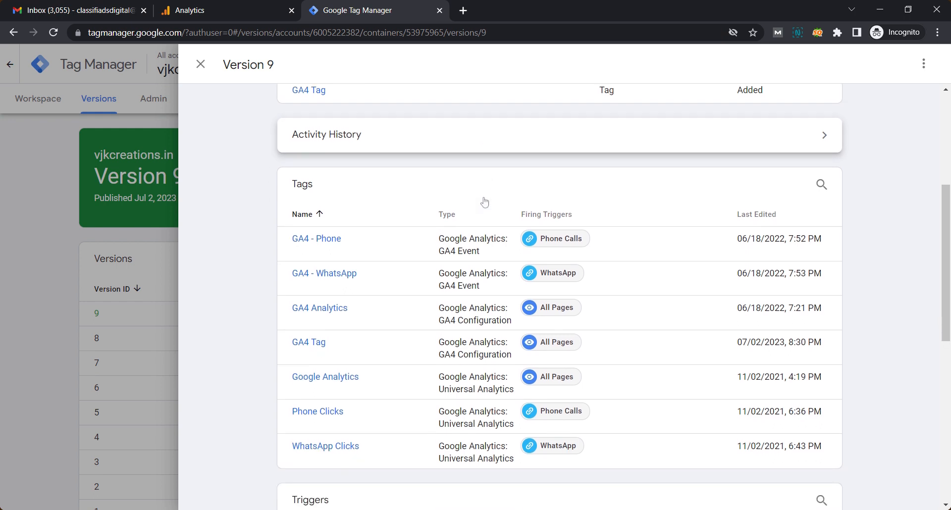
pyautogui.moveTo(329, 356); pyautogui.dragTo(291, 347)
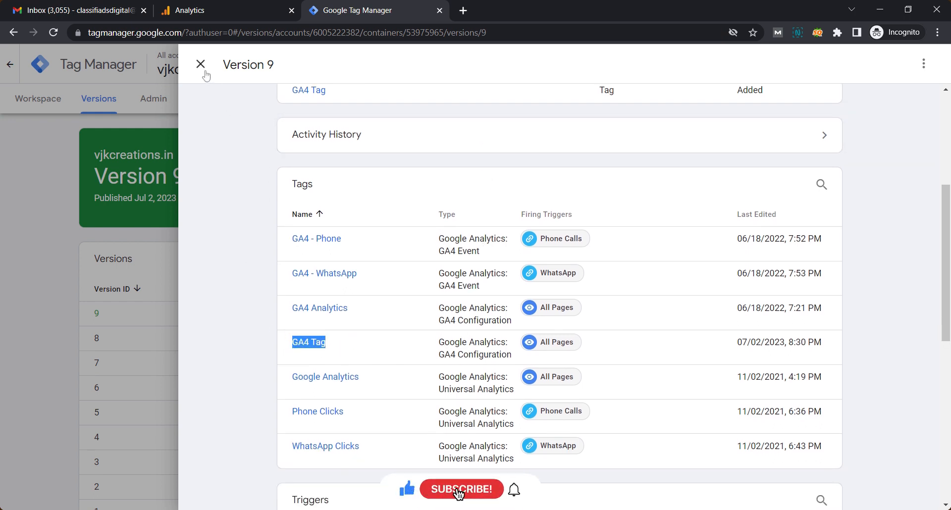